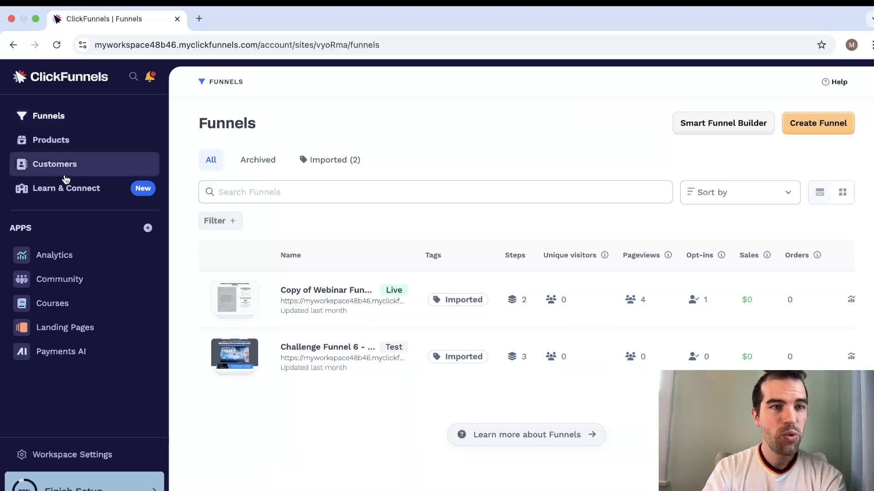
Start a new funnel and look through the available lead, unboxing, presentation and phone funnel types.
left_click(821, 130)
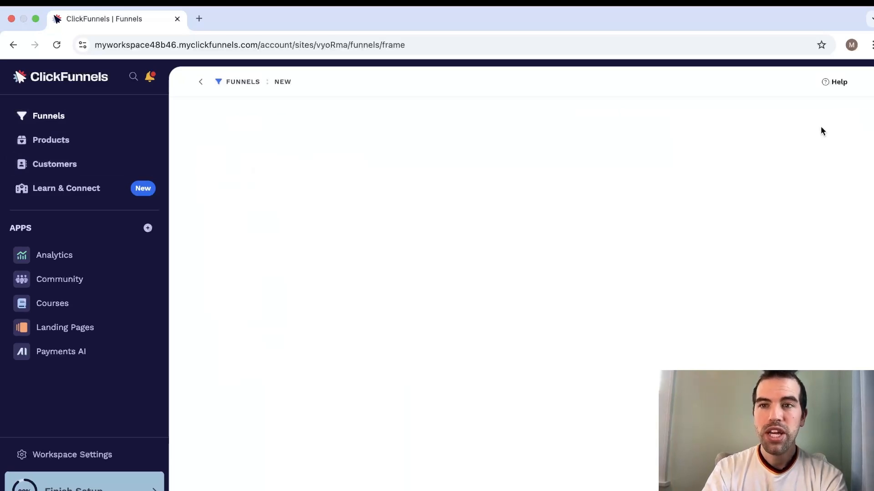
scroll(549, 387, "down", 10)
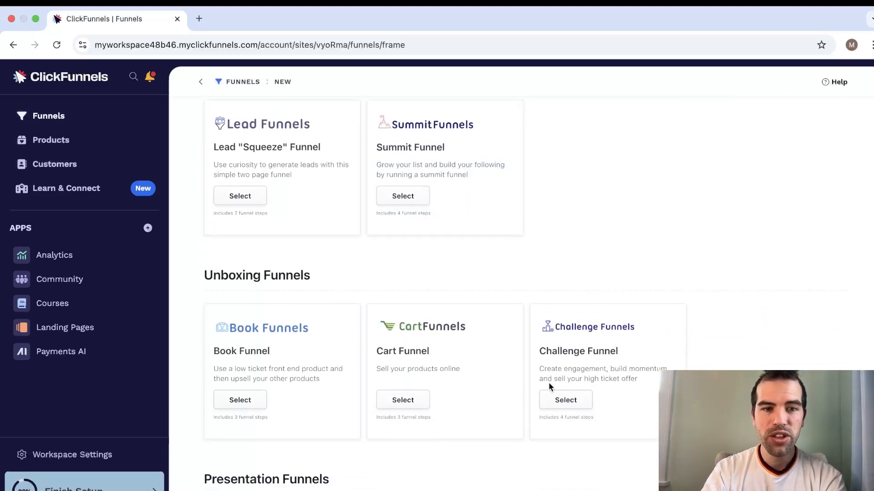
scroll(548, 387, "down", 2)
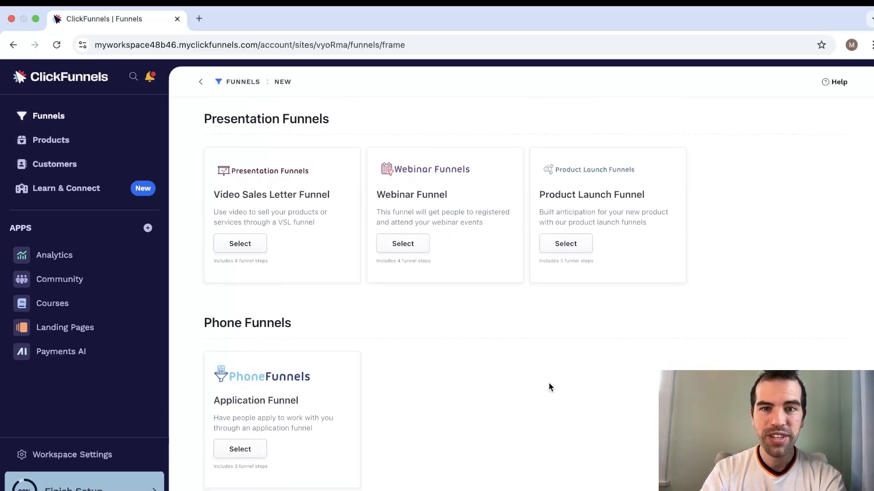
scroll(476, 165, "up", 7)
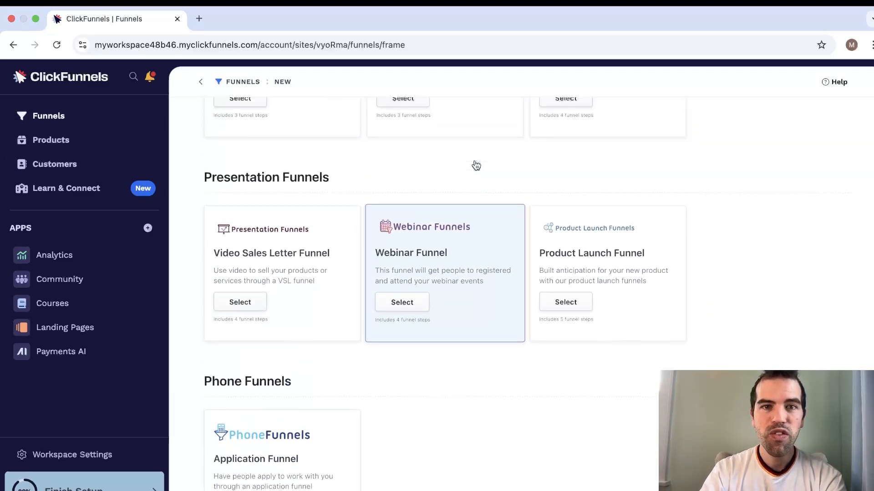
scroll(378, 334, "up", 3)
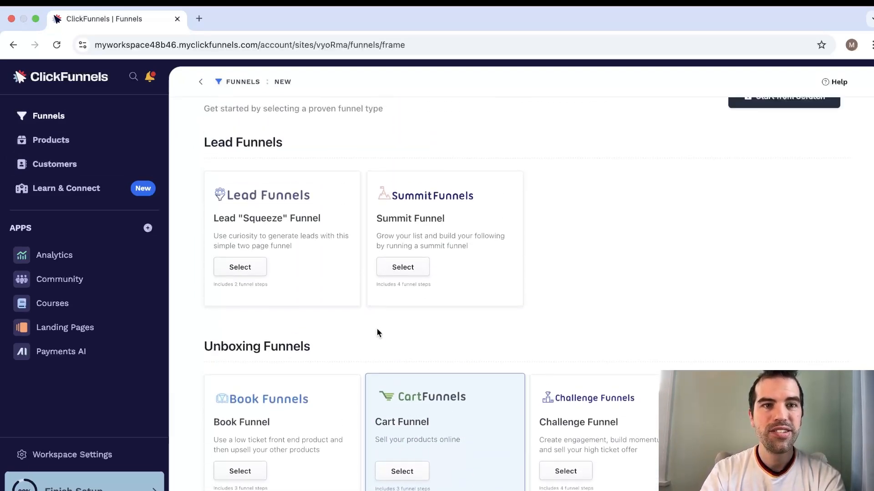
Browse the templates for the Lead "Squeeze" Funnel and return to the funnels overview.
left_click(245, 272)
scroll(478, 294, "down", 4)
scroll(479, 292, "down", 8)
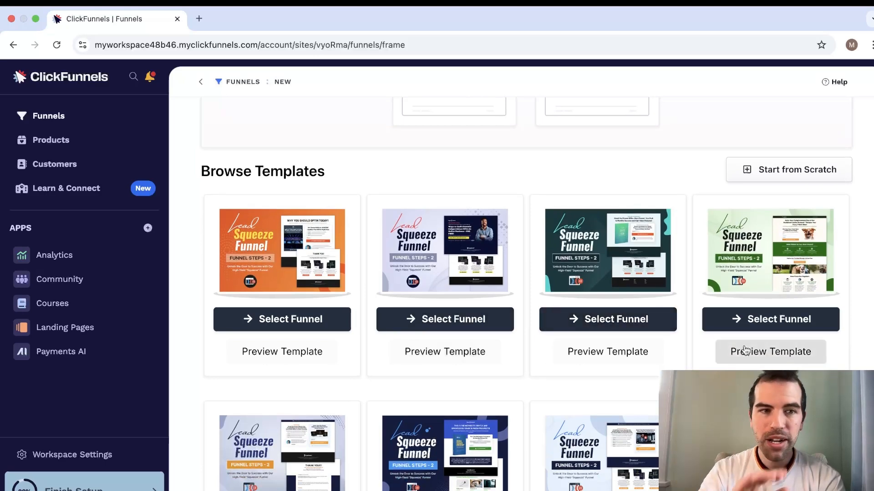
left_click(50, 117)
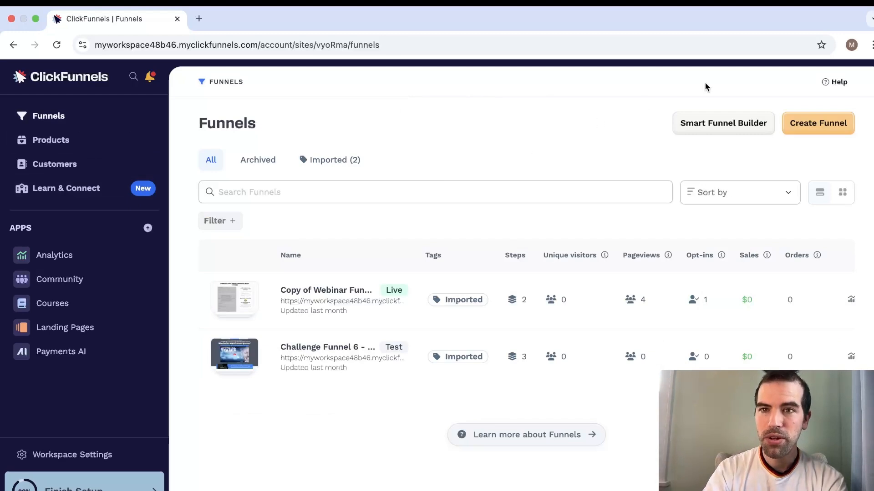
Start the Smart Funnel Builder and choose Opt In as the funnel type.
left_click(728, 123)
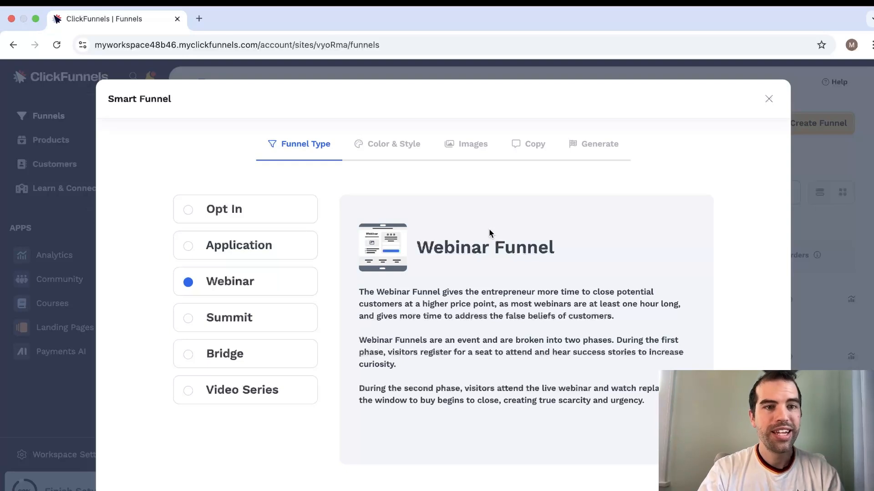
left_click(241, 214)
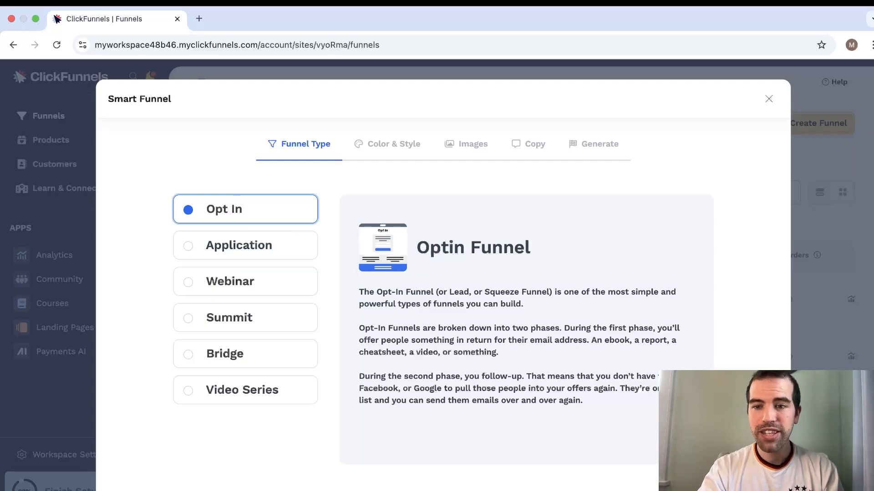
left_click(683, 483)
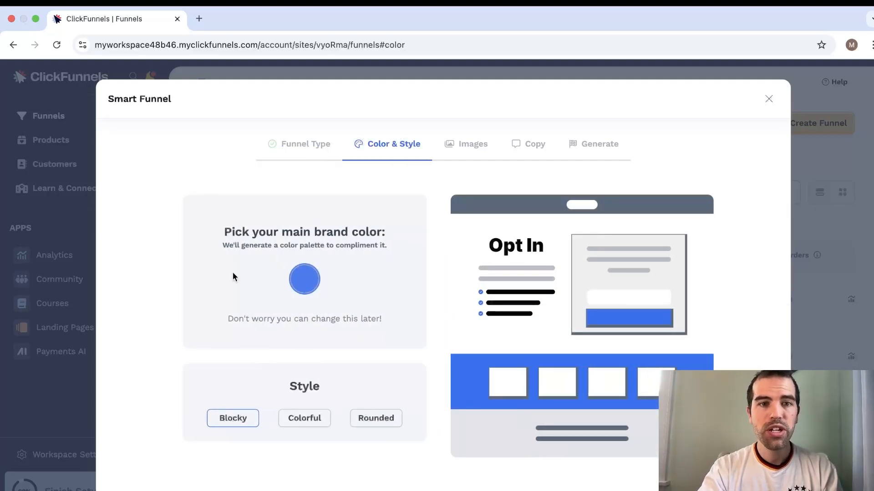
Set the main brand color to a deep, saturated blue and generate its matching palette.
left_click(306, 284)
left_click_drag(250, 381, 222, 313)
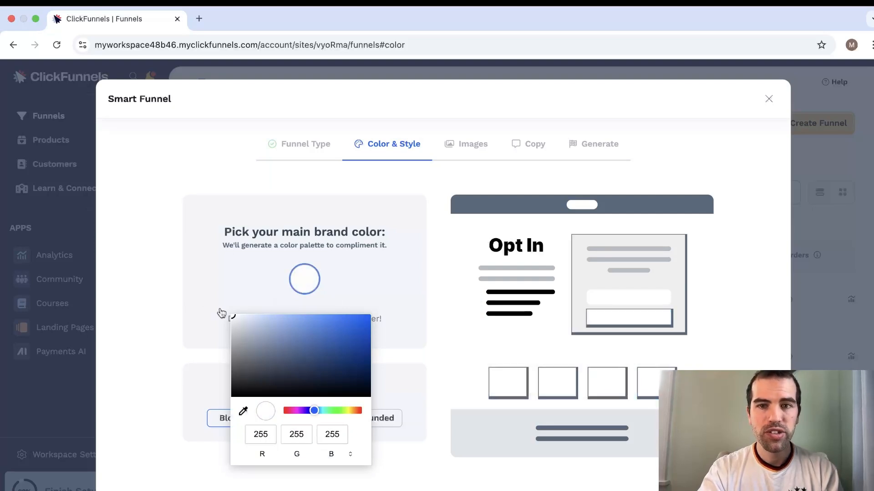
left_click_drag(249, 343, 367, 324)
left_click(153, 291)
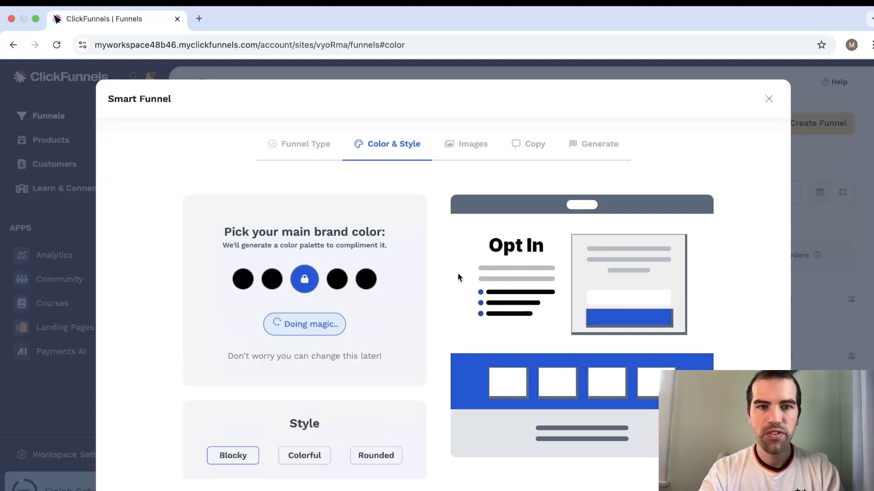
Change the palette's brown color to near-black RGB 13, 13, 12 and regenerate the remaining colors.
left_click(337, 282)
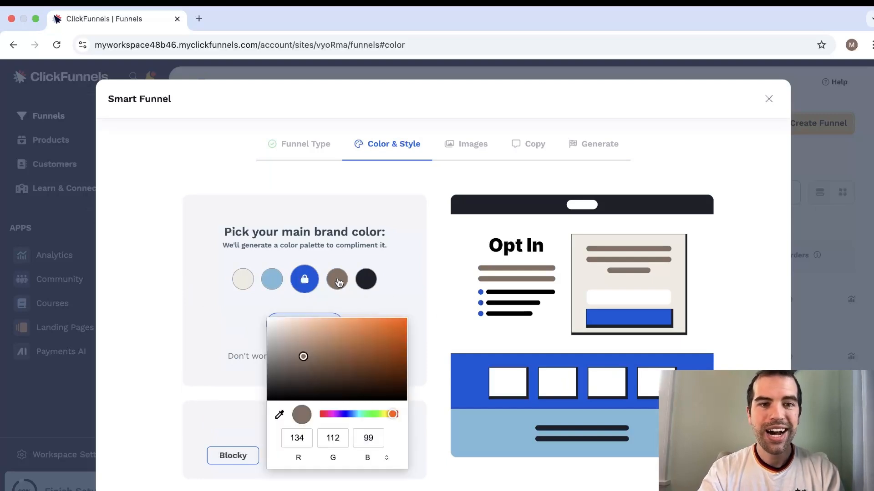
left_click_drag(312, 375, 268, 396)
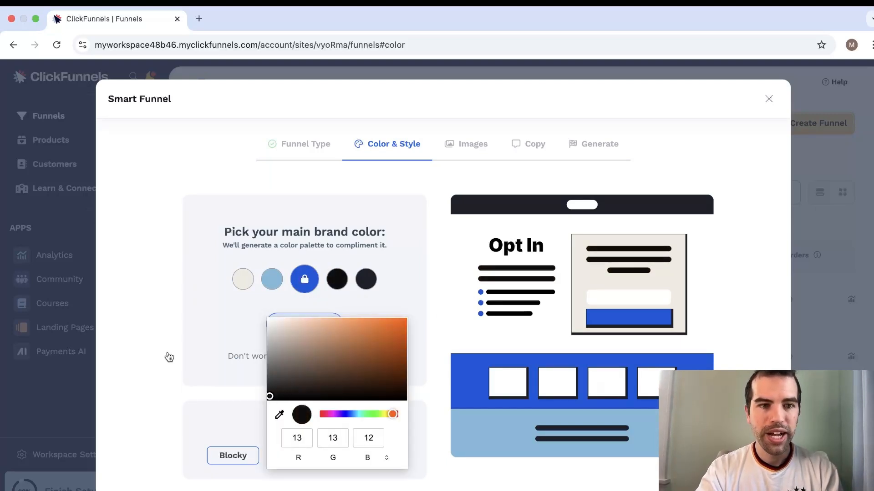
left_click(159, 334)
left_click(312, 324)
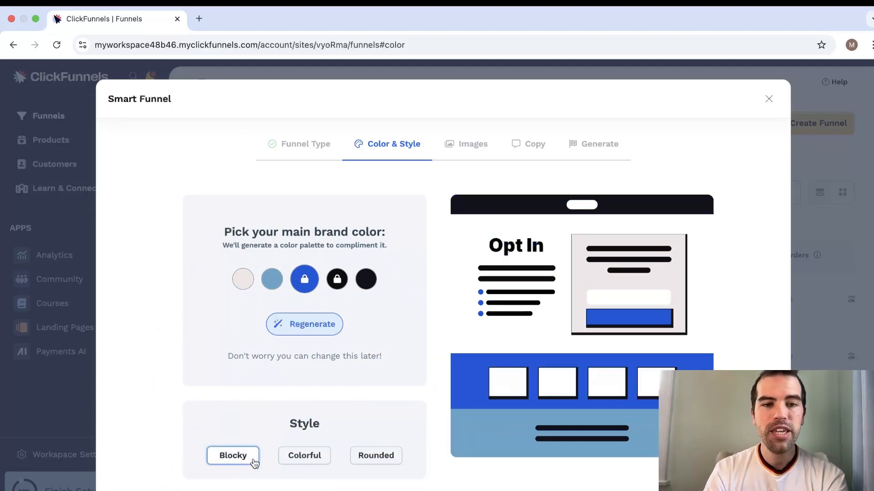
Choose the Colorful style for the funnel and Stock Photos for its images.
left_click(298, 457)
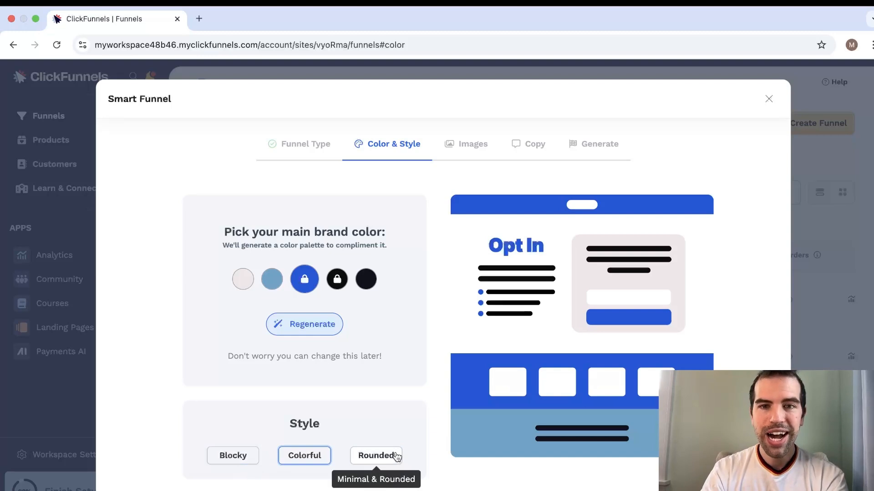
scroll(559, 485, "down", 1)
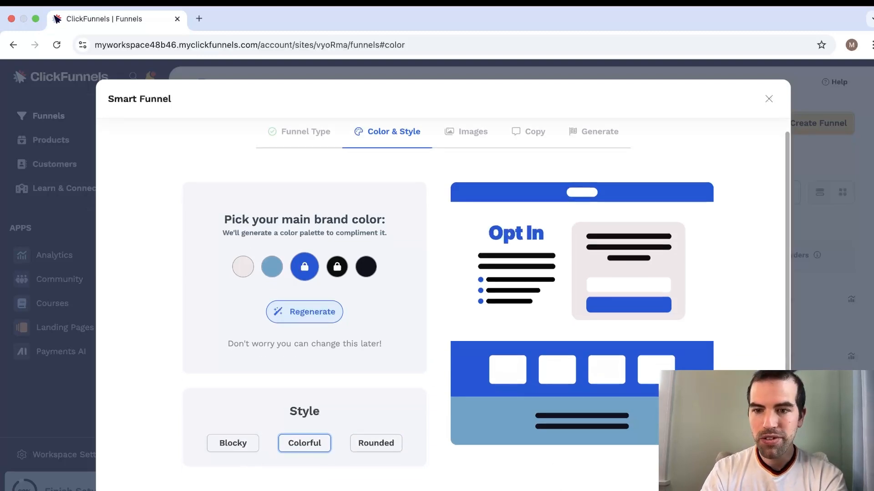
left_click(682, 485)
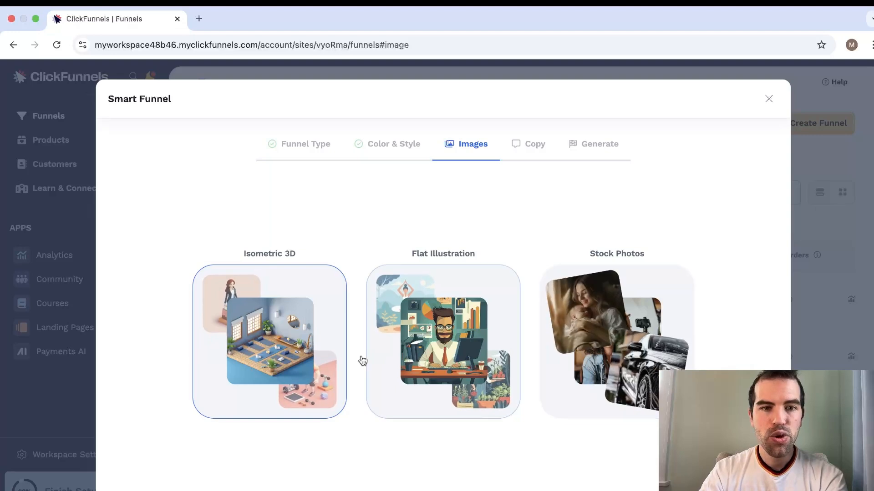
left_click(585, 333)
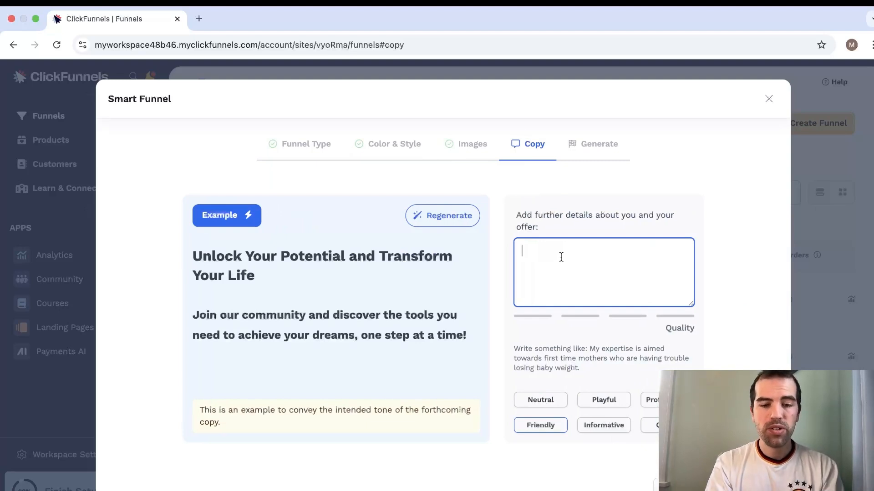
Describe the offer as "How to read faster" with a Friendly tone and generate the funnel.
type("How to read faster")
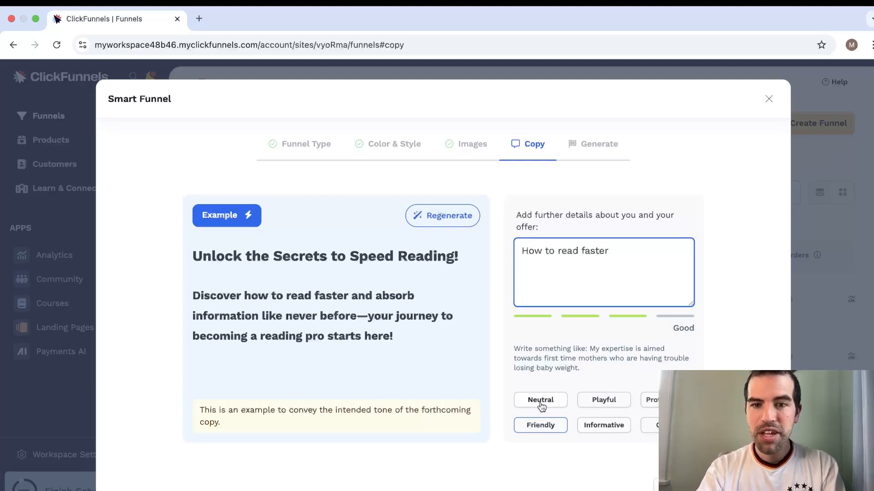
left_click(651, 425)
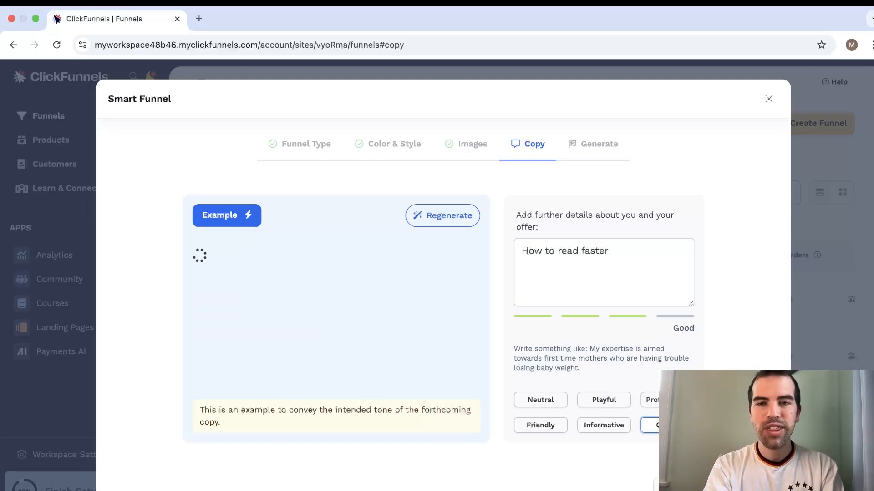
left_click(547, 426)
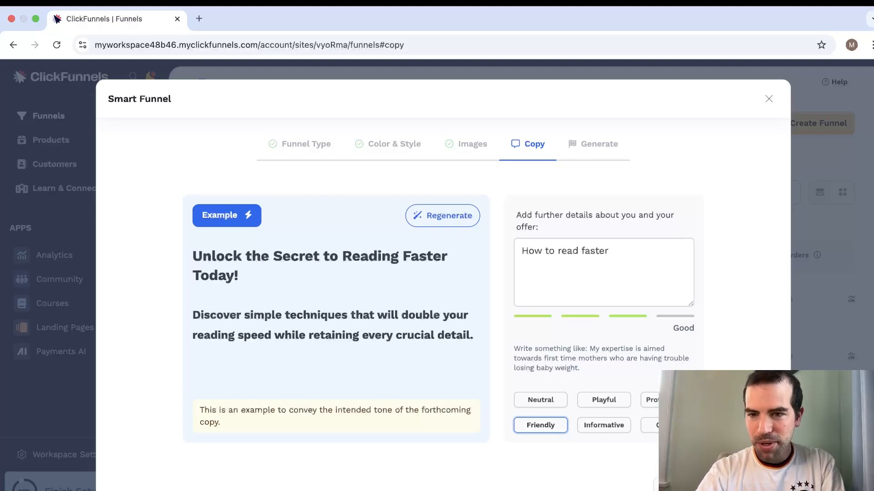
left_click(733, 487)
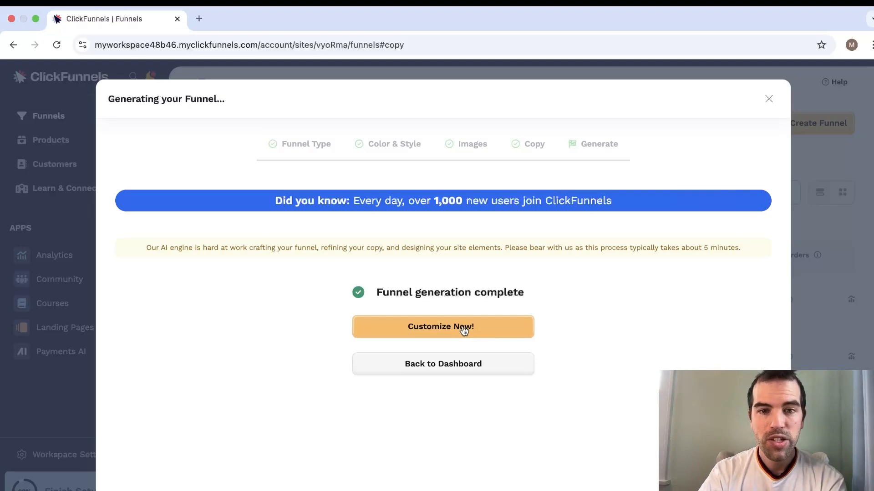
Open the generated funnel for customizing and review its squeeze page and thank-you page steps.
left_click(445, 334)
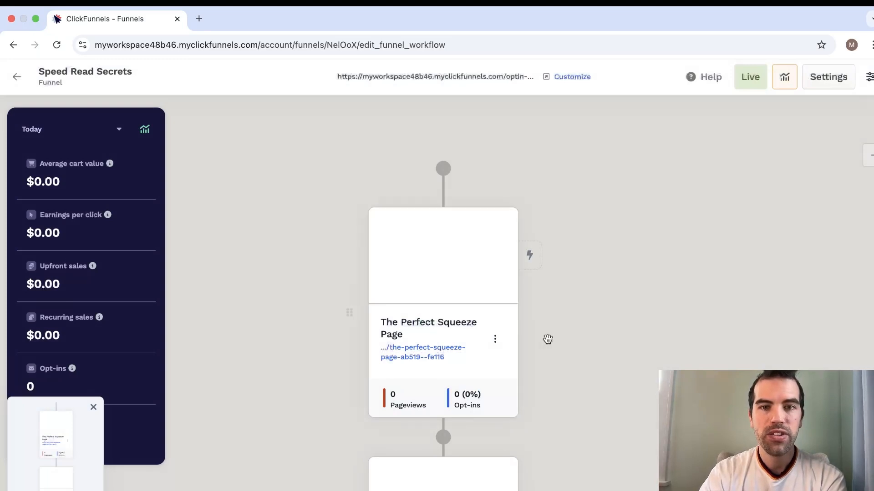
scroll(548, 339, "down", 5)
scroll(547, 339, "down", 1)
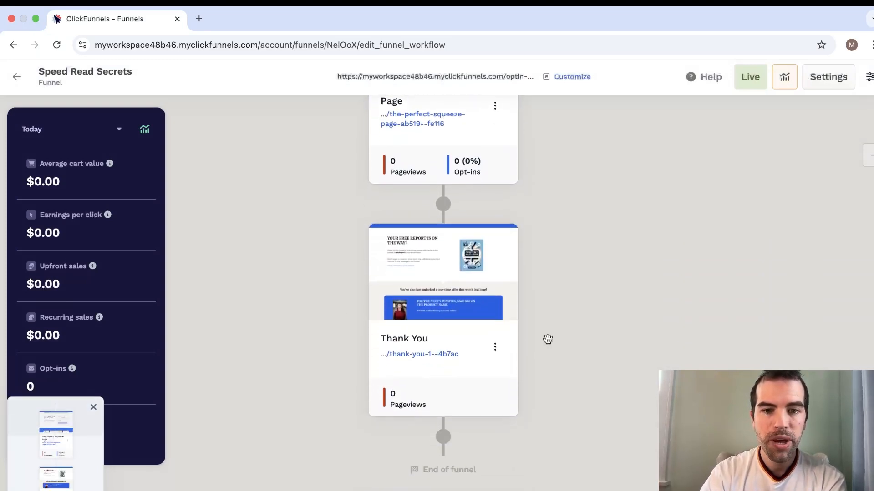
scroll(547, 339, "up", 6)
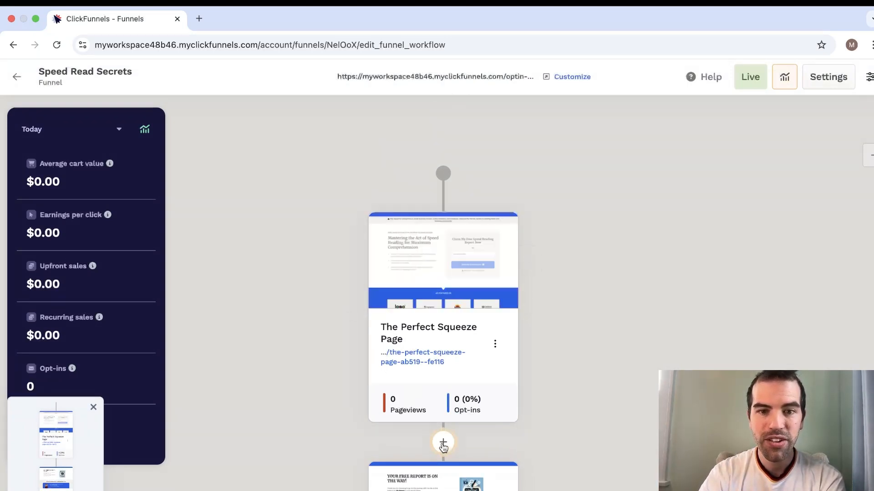
scroll(546, 402, "down", 3)
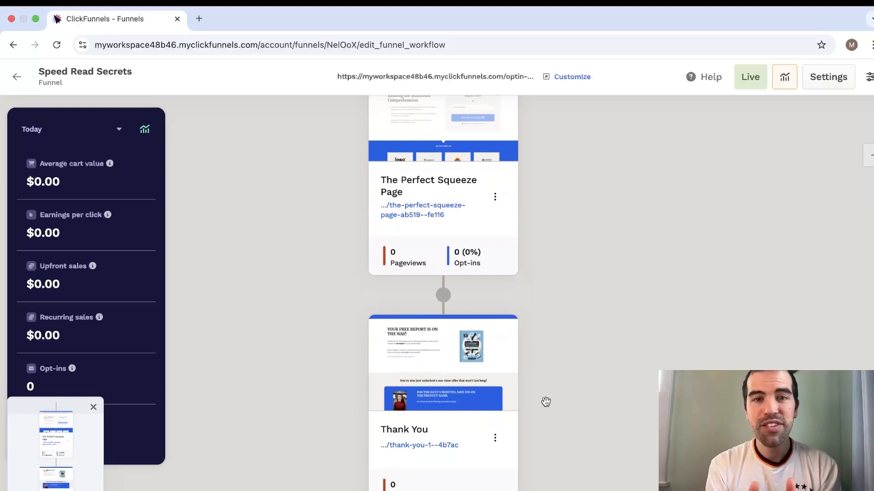
scroll(526, 156, "up", 2)
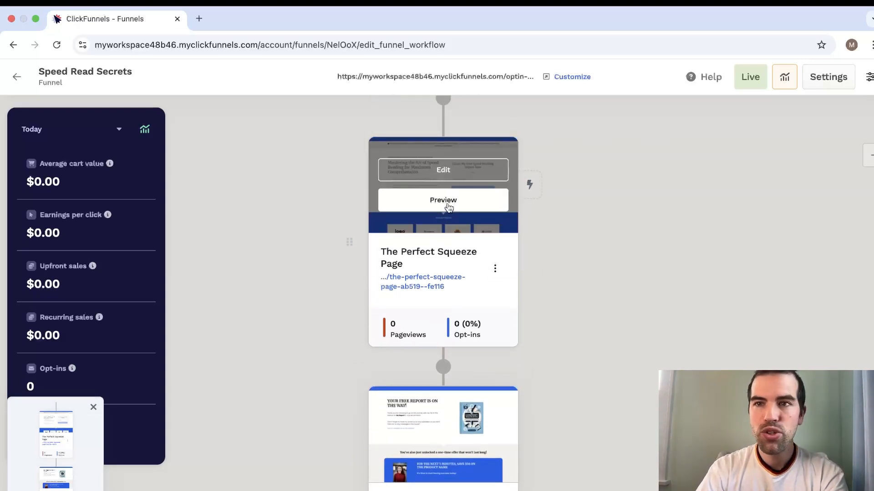
Preview The Perfect Squeeze Page and examine its headline, opt-in form, logos, testimonials, expert section and footer.
left_click(448, 208)
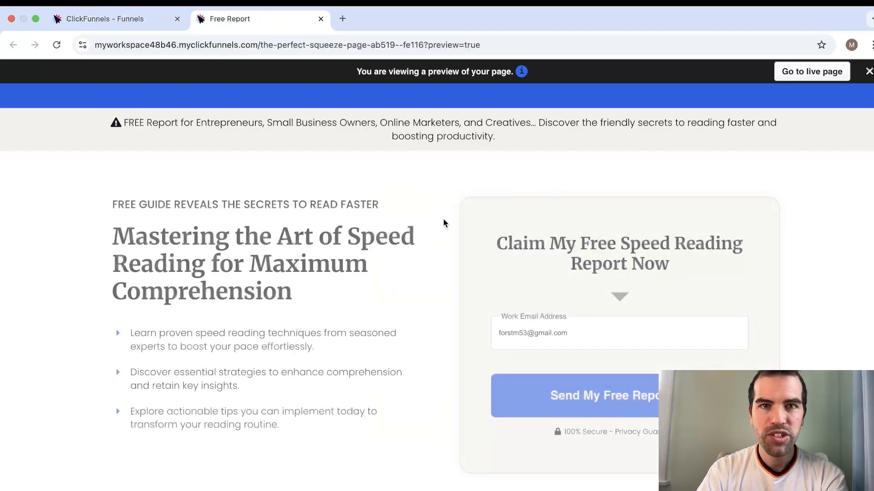
scroll(436, 298, "down", 5)
scroll(436, 301, "down", 2)
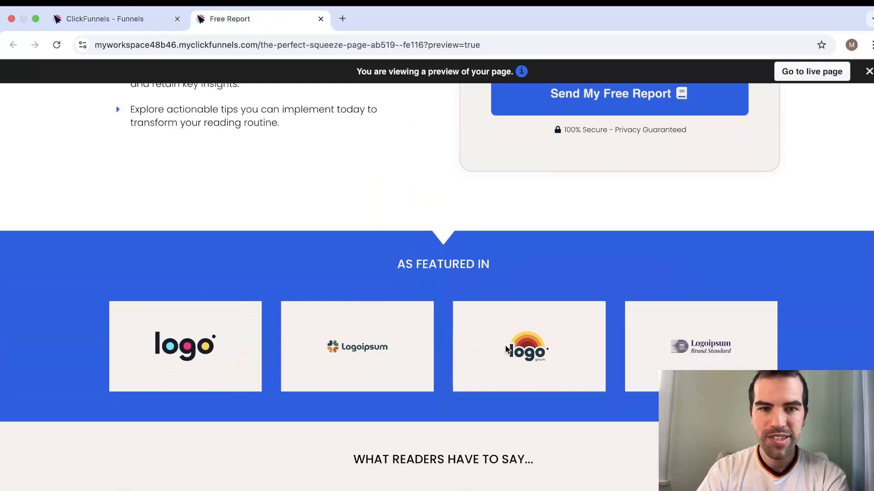
scroll(458, 363, "up", 8)
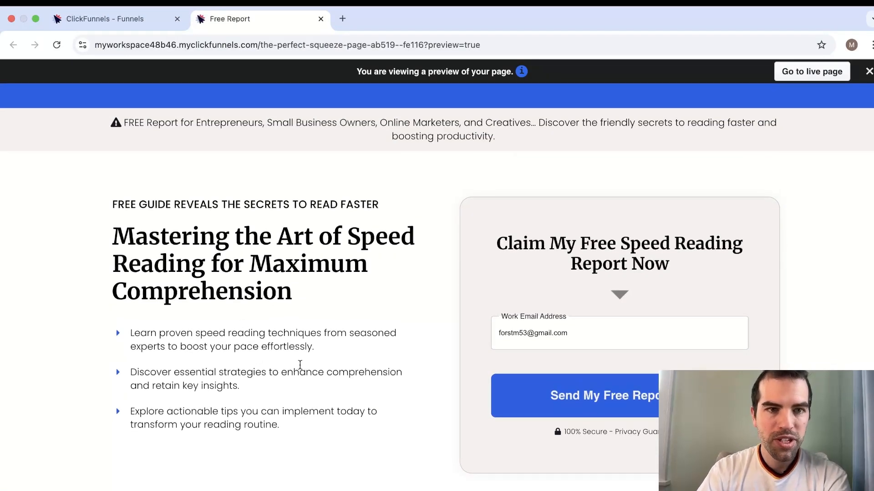
scroll(294, 367, "down", 8)
scroll(300, 365, "down", 7)
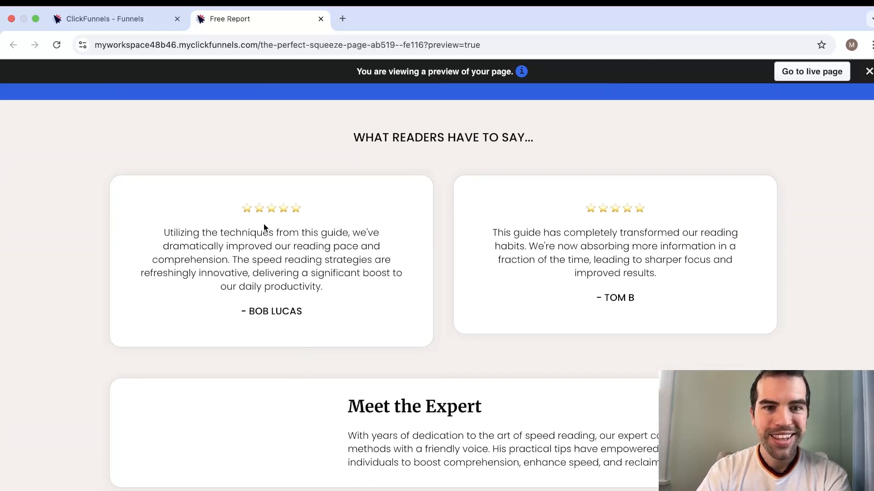
scroll(327, 394, "down", 3)
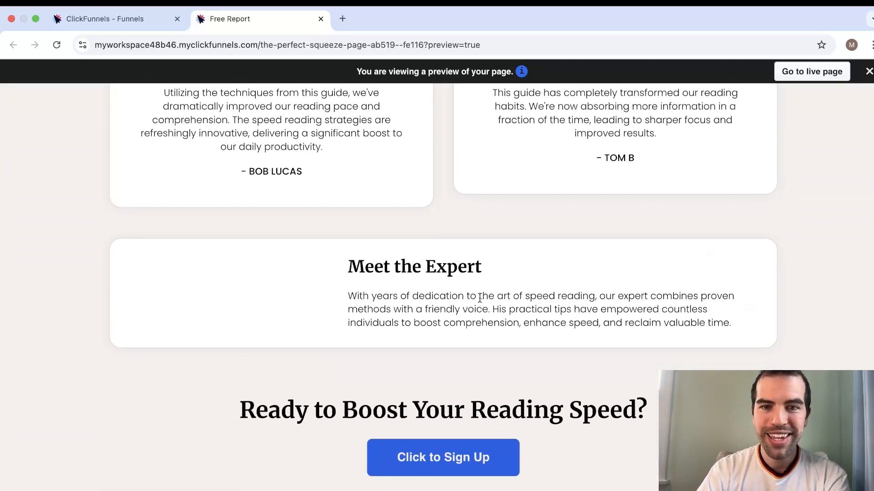
scroll(472, 482, "down", 2)
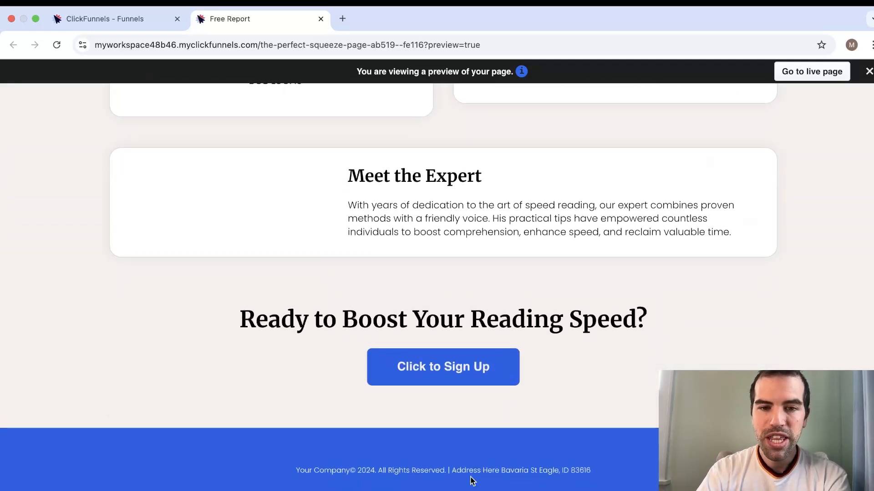
scroll(470, 476, "up", 19)
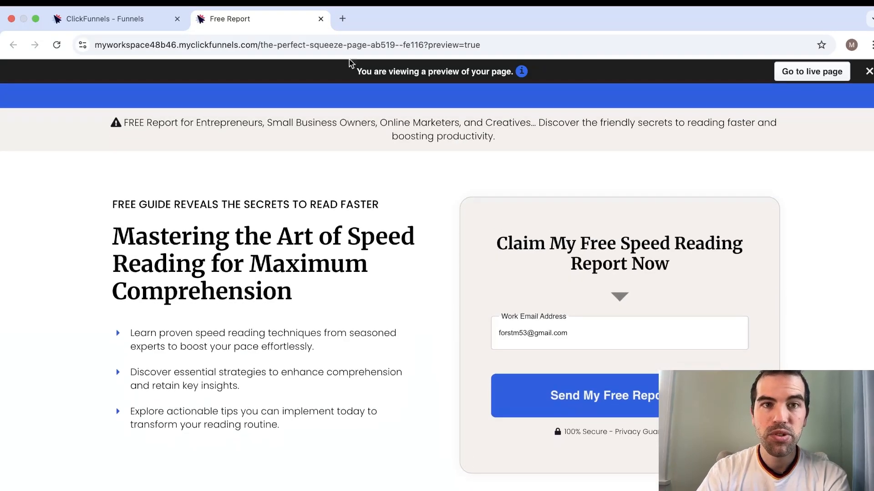
Preview the Thank You page and examine its confirmation text, one-time offer and call-to-action sections.
left_click(321, 19)
scroll(350, 449, "down", 3)
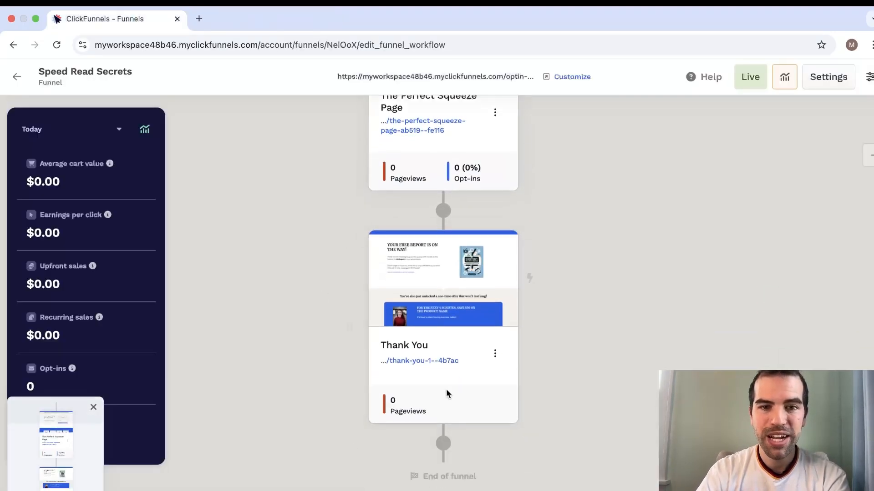
left_click(444, 294)
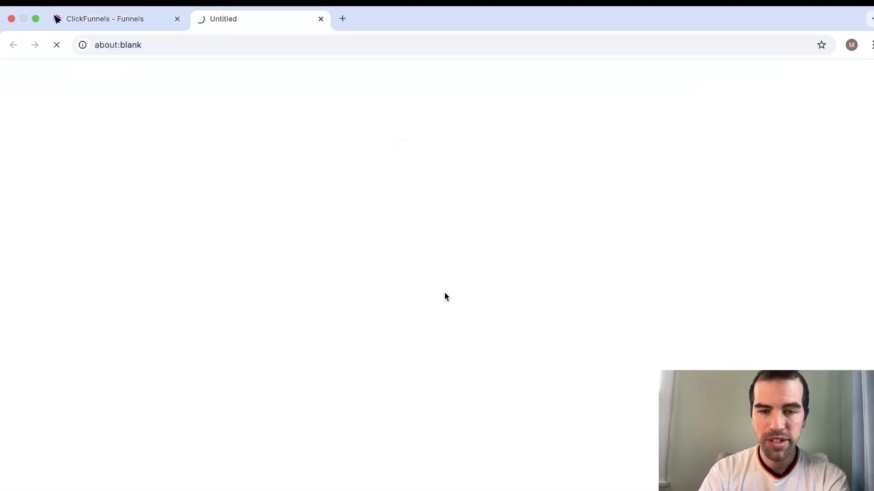
scroll(445, 297, "down", 7)
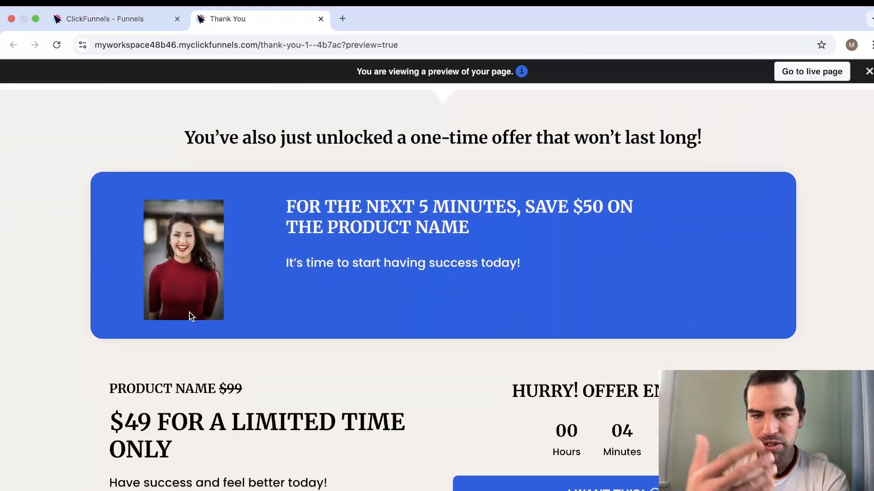
scroll(190, 313, "down", 10)
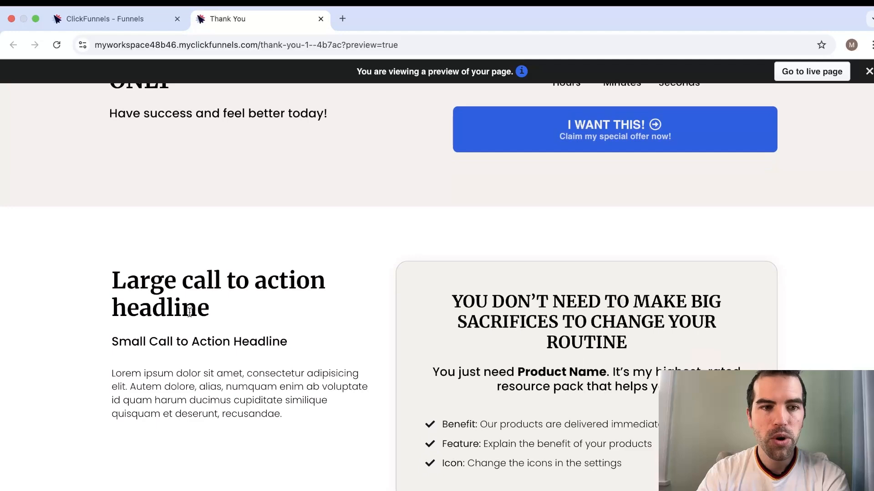
scroll(189, 312, "down", 1)
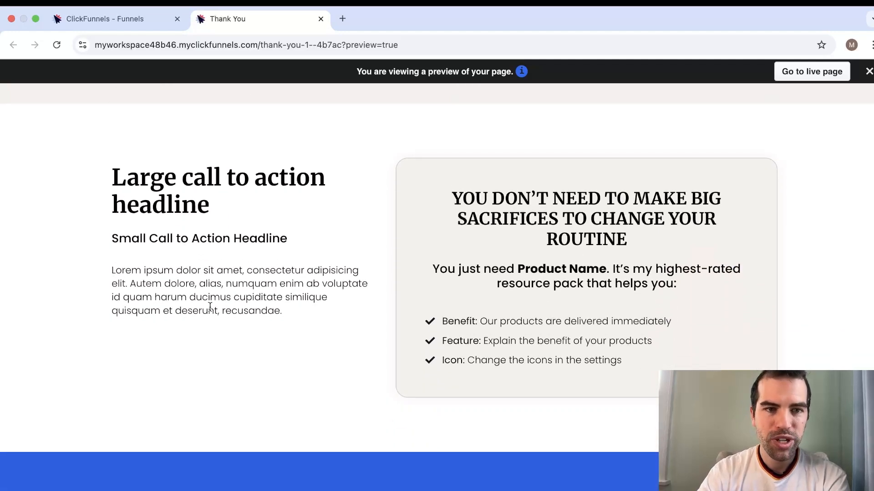
scroll(247, 304, "up", 10)
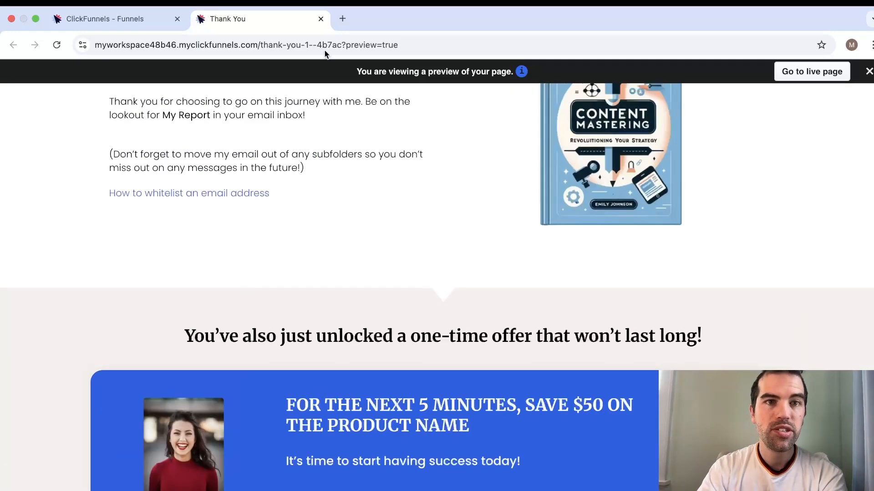
left_click(320, 18)
Open The Perfect Squeeze Page in the page editor and view the settings of the header's logo image and row.
scroll(320, 318, "up", 5)
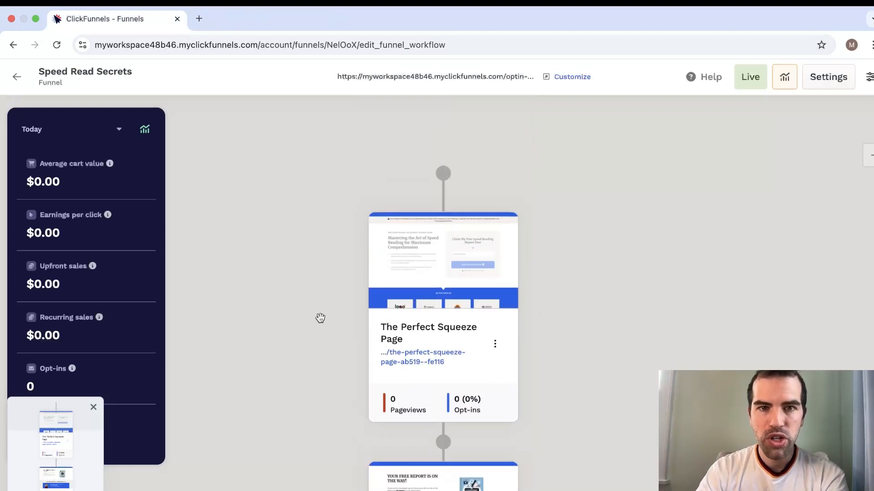
left_click(443, 246)
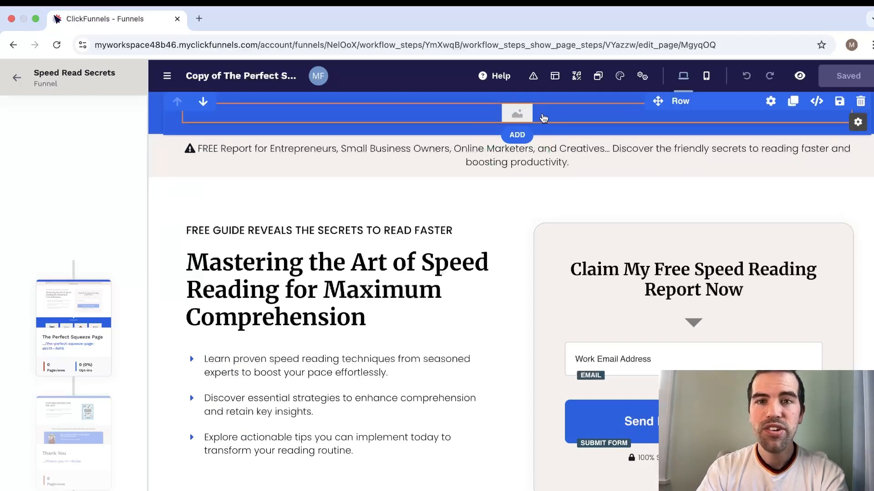
left_click(547, 114)
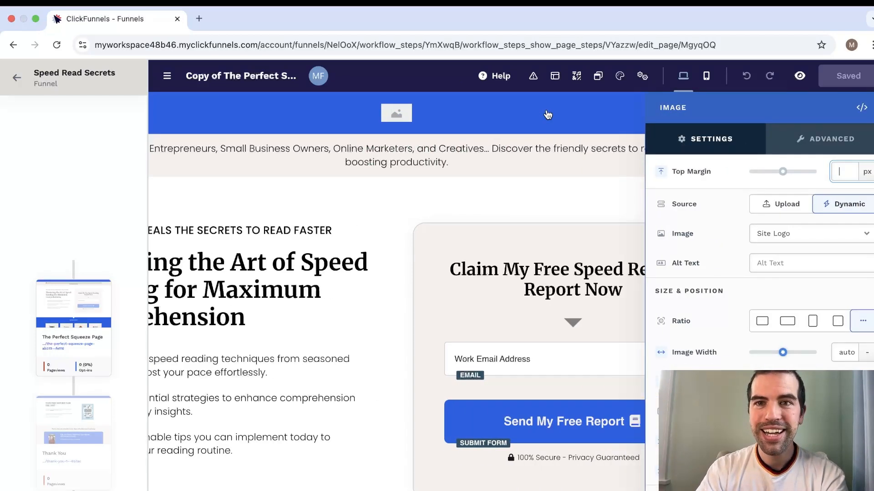
left_click(398, 214)
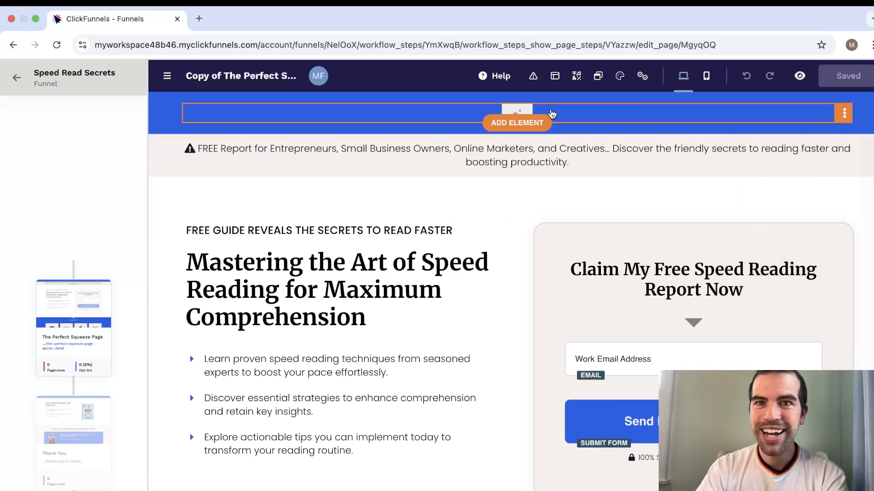
left_click(551, 114)
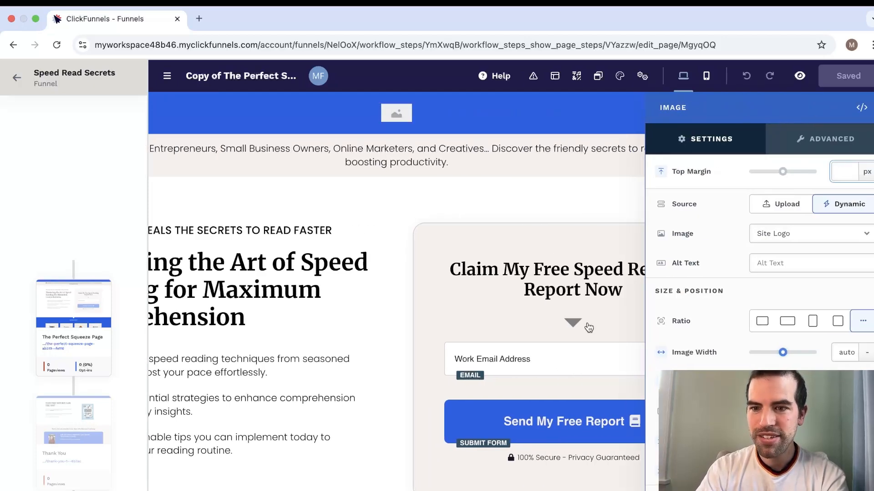
left_click(386, 205)
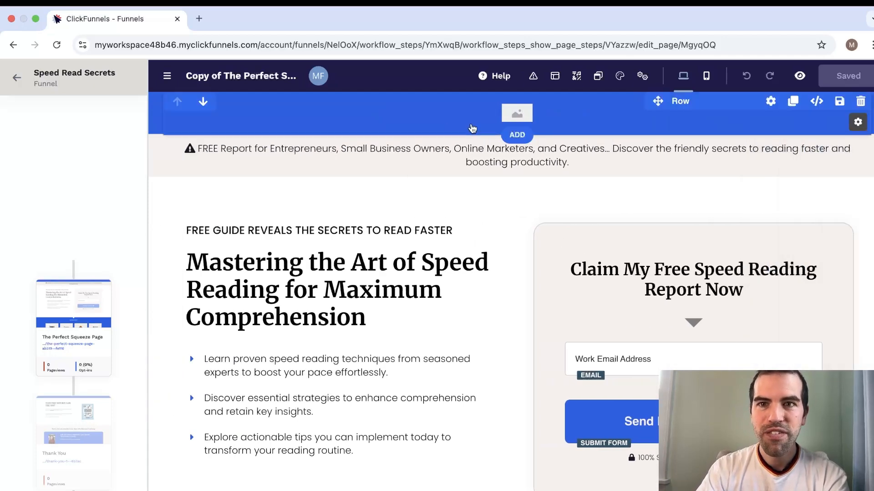
left_click(473, 128)
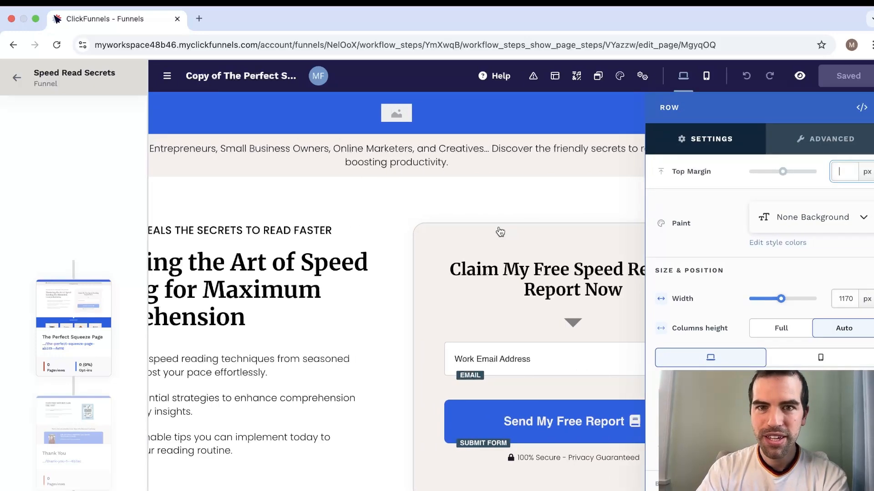
left_click(498, 229)
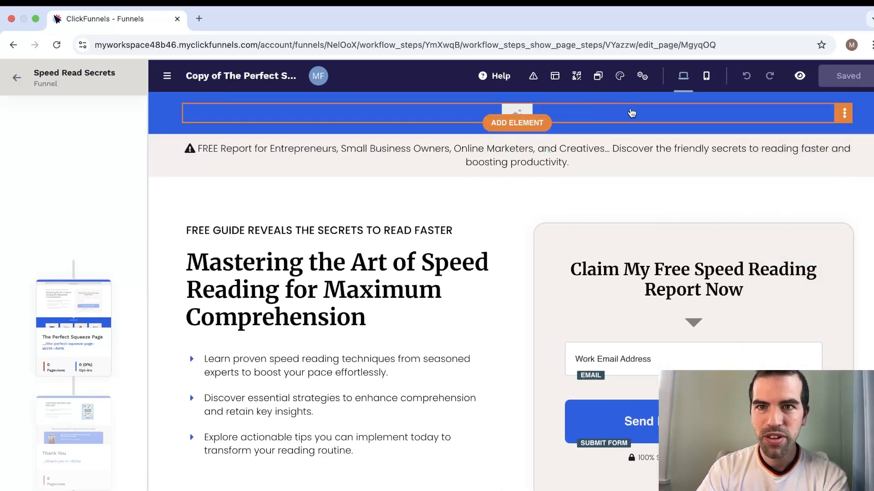
Delete the header's logo image and add a one-column nested row in its place.
left_click(844, 113)
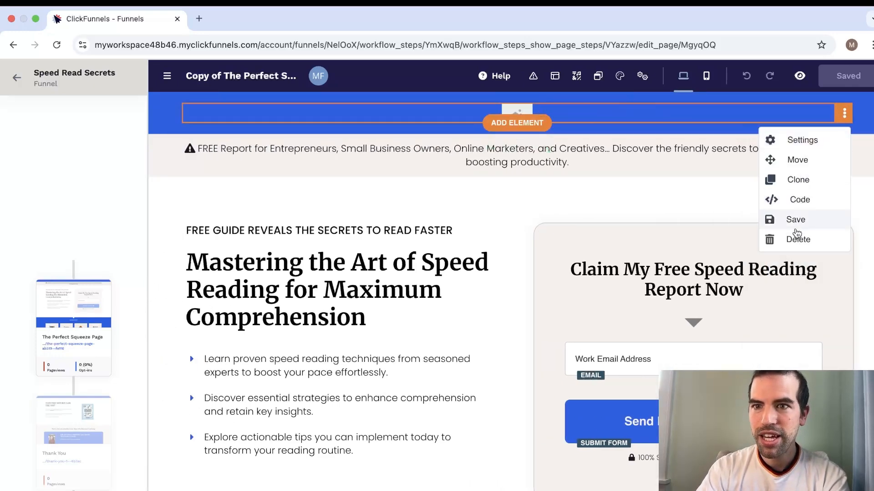
left_click(796, 236)
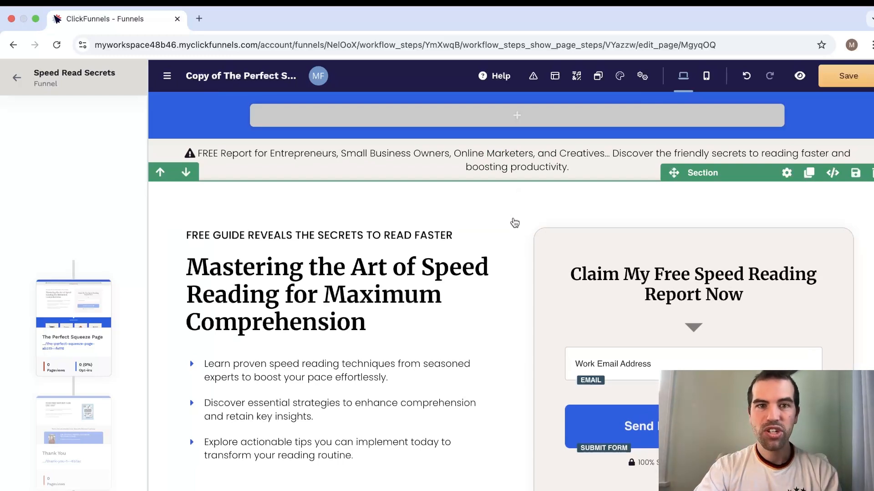
left_click(520, 118)
left_click_drag(731, 188, 520, 120)
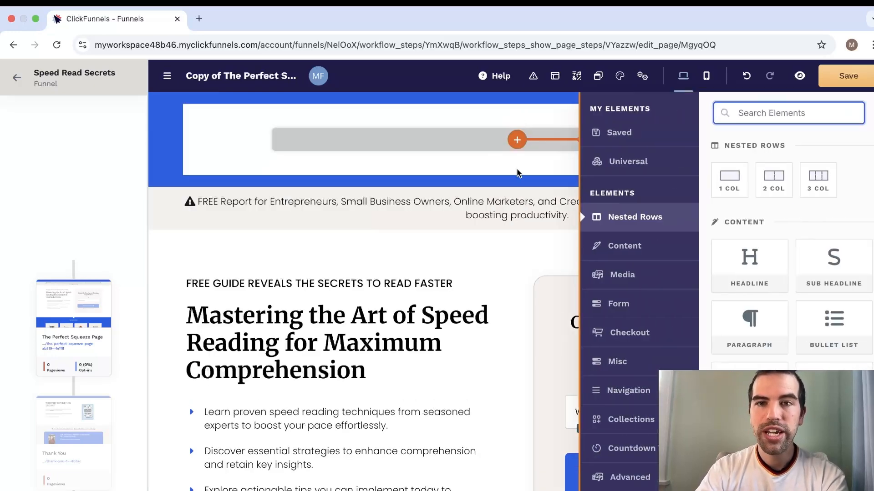
Add a headline to the header's nested row and set its text to "TEXT GOES HERE!".
left_click_drag(749, 260, 534, 146)
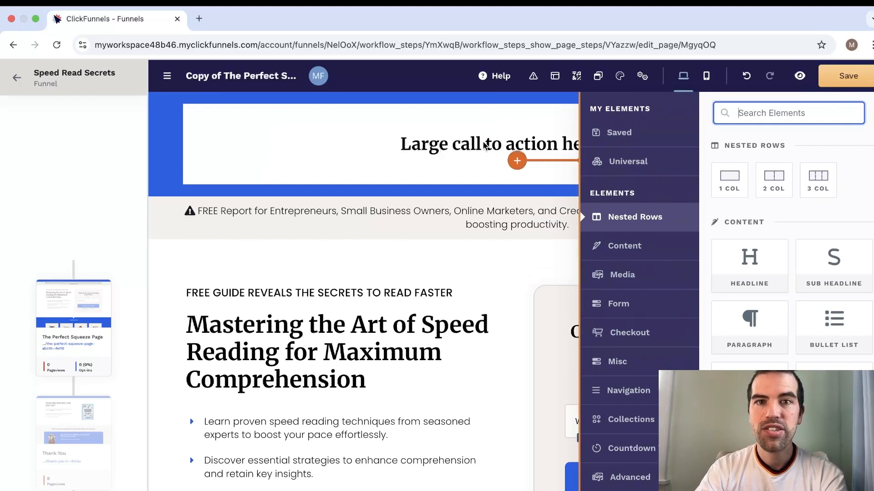
left_click(485, 144)
triple_click(484, 143)
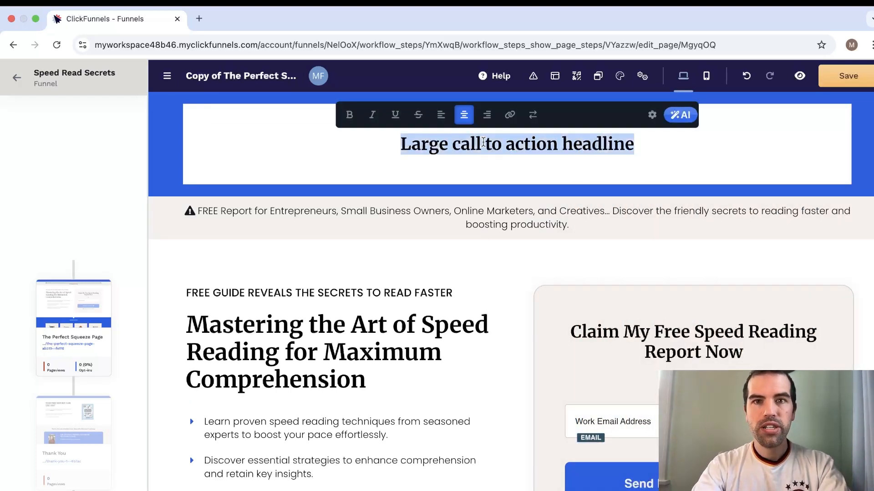
type("TES")
key("BackSpace")
type("XT GOES HERE!")
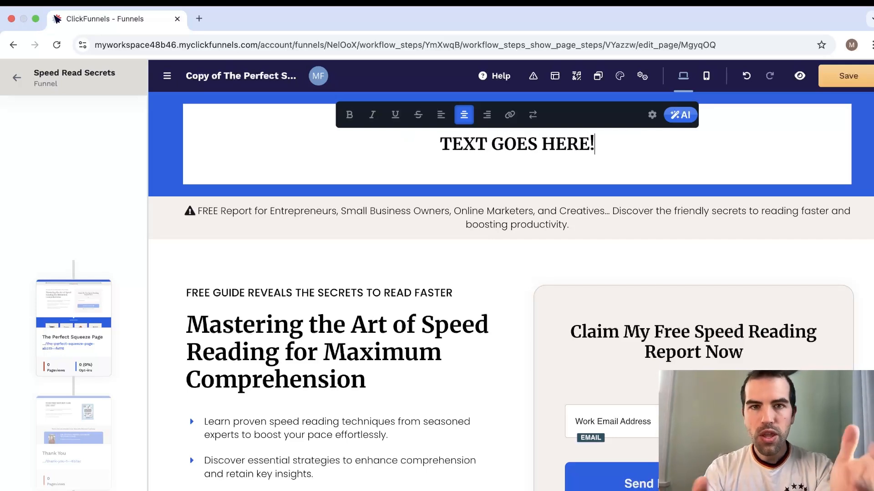
Make the whole "TEXT GOES HERE!" headline bold.
left_click_drag(443, 141, 587, 146)
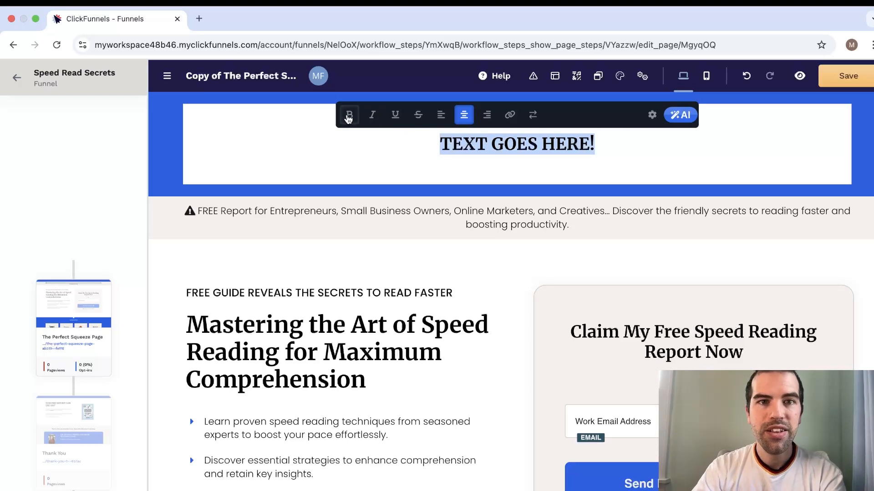
left_click(349, 116)
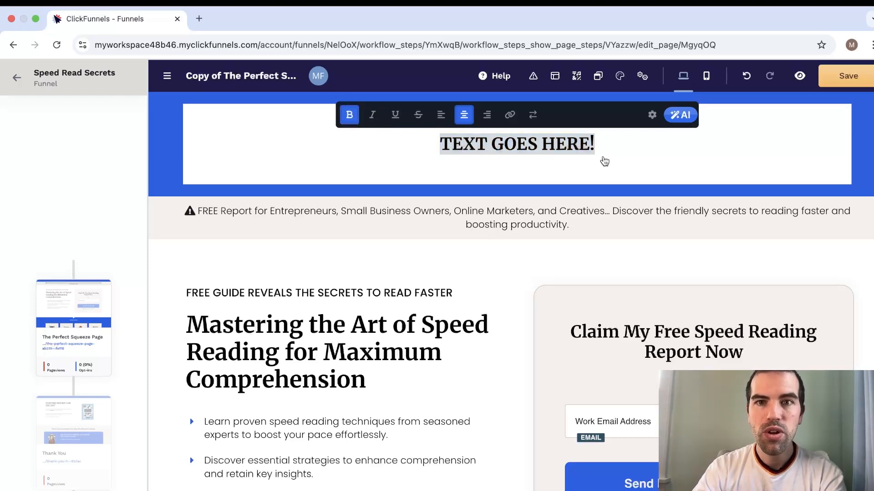
left_click(608, 151)
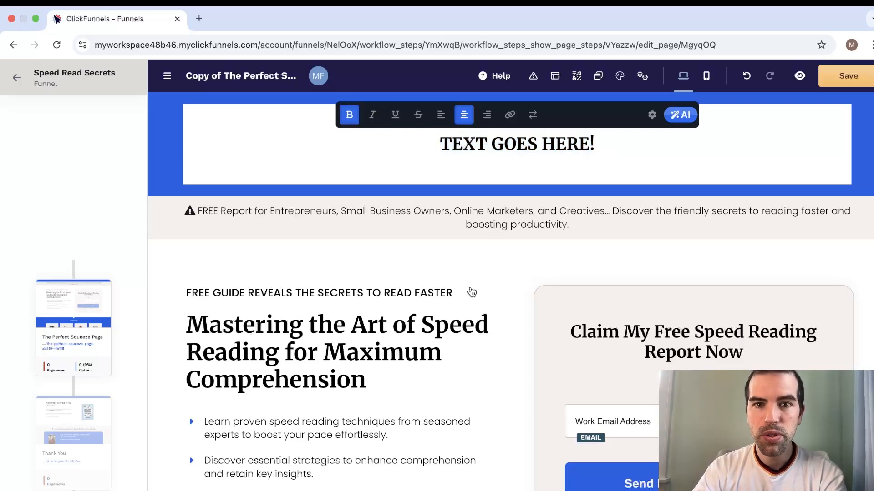
left_click(501, 274)
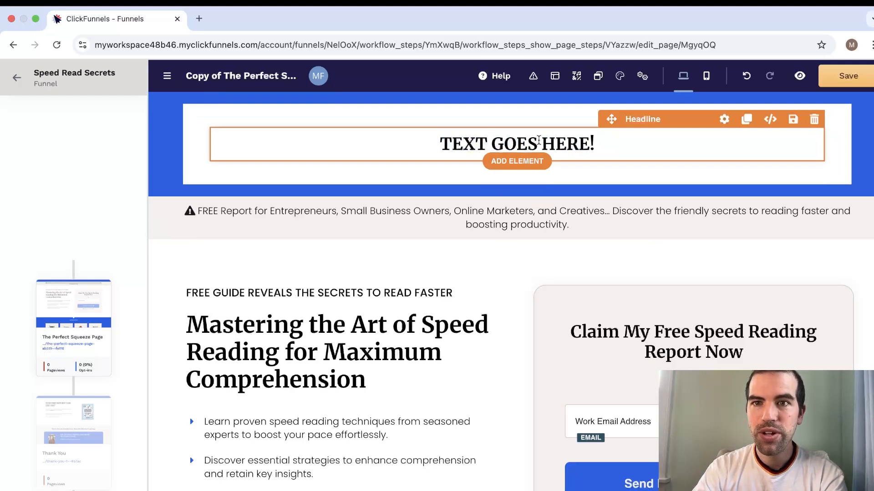
left_click(538, 141)
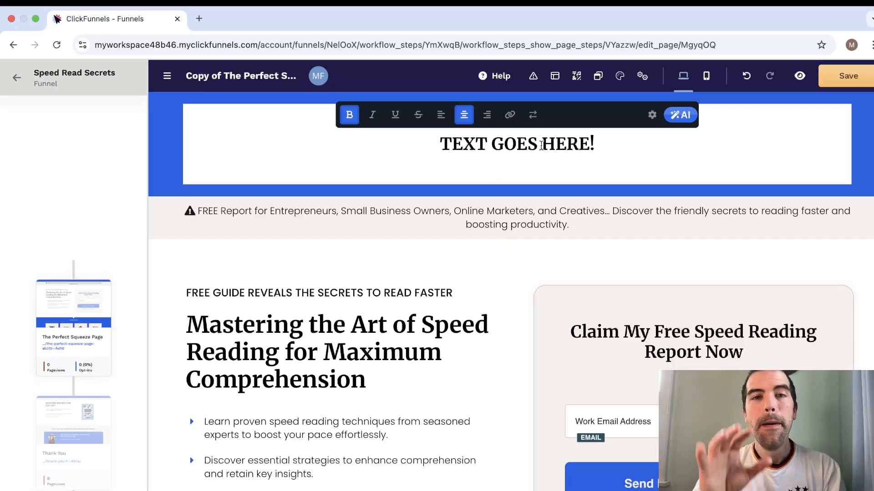
scroll(509, 273, "down", 1)
scroll(508, 273, "down", 1)
scroll(509, 273, "up", 2)
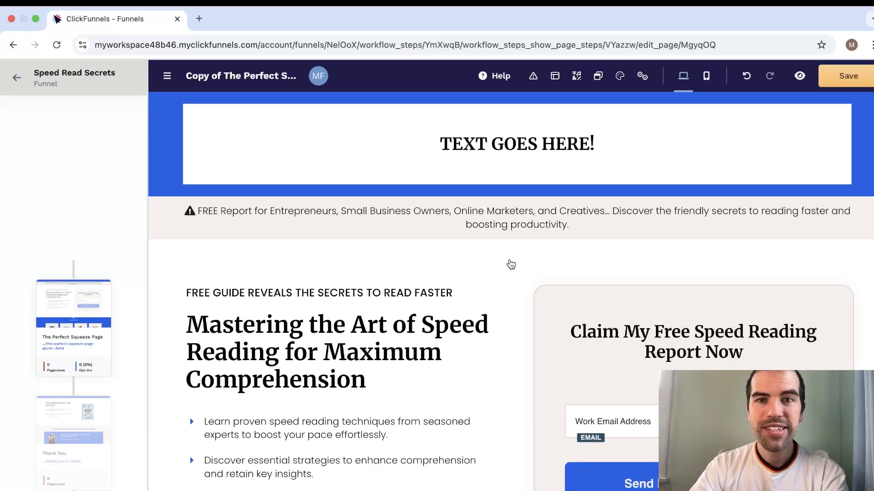
Add a two-column row below the header headline and place a sub headline in its left column.
left_click(516, 177)
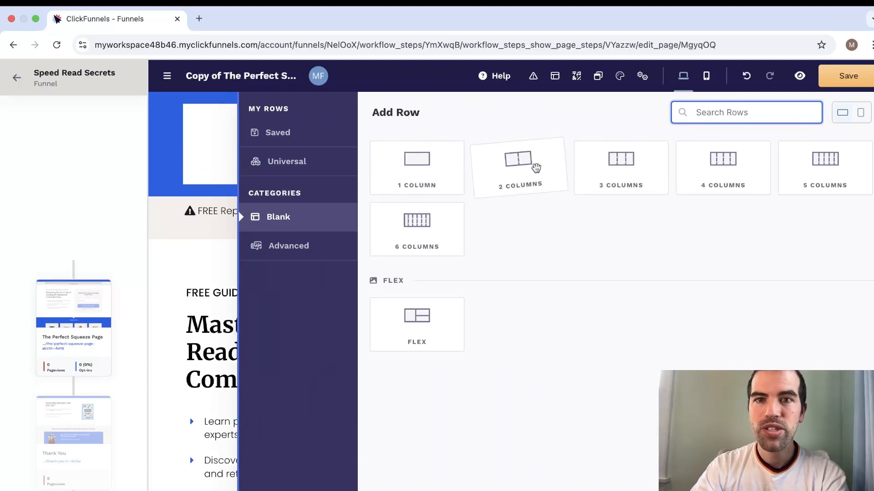
left_click_drag(524, 165, 548, 252)
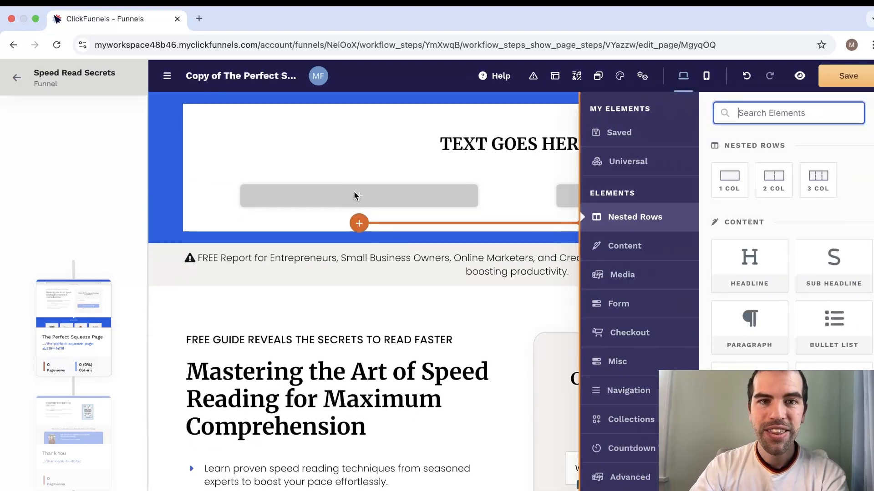
left_click_drag(835, 269, 406, 200)
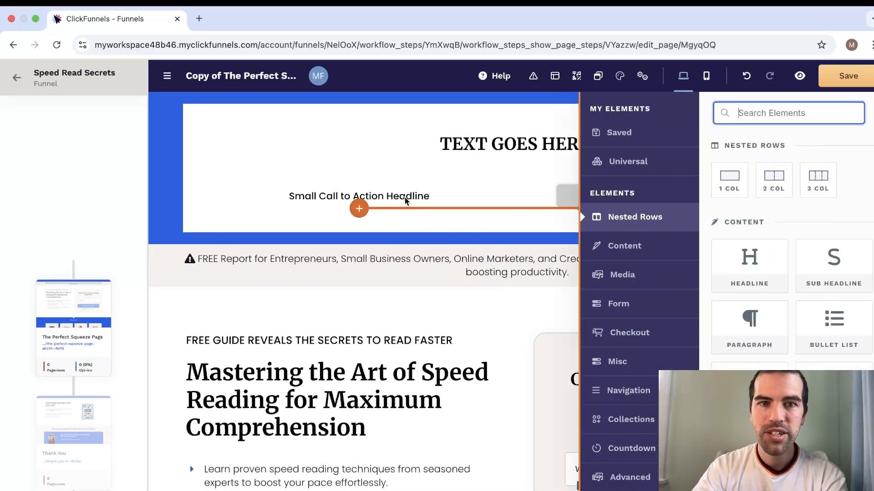
left_click_drag(834, 268, 650, 211)
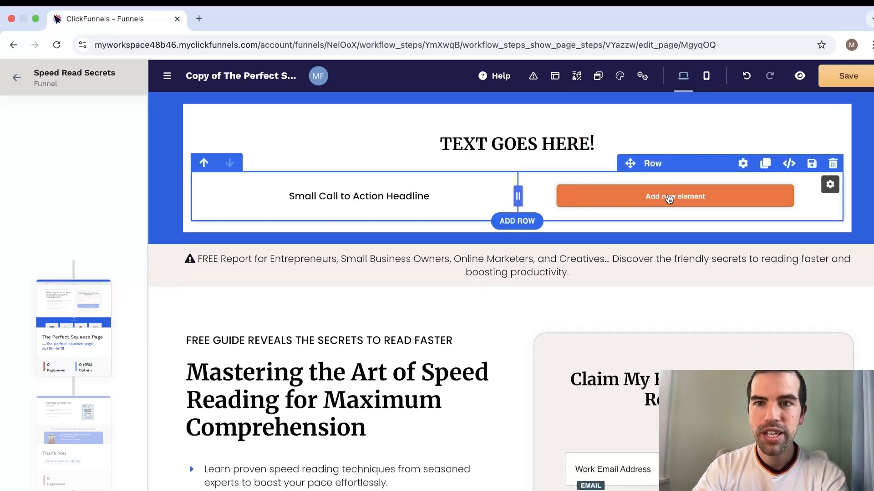
Replace the sub headline's placeholder text with "adding in text as well.".
triple_click(397, 197)
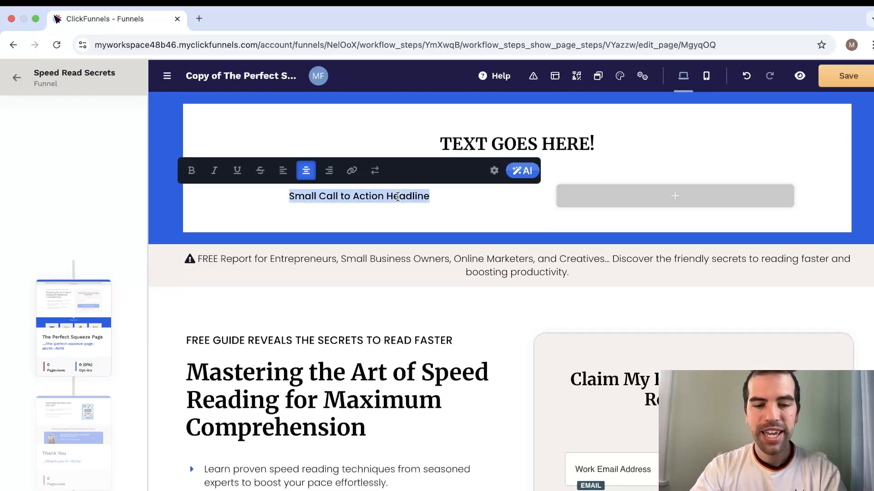
type("adding")
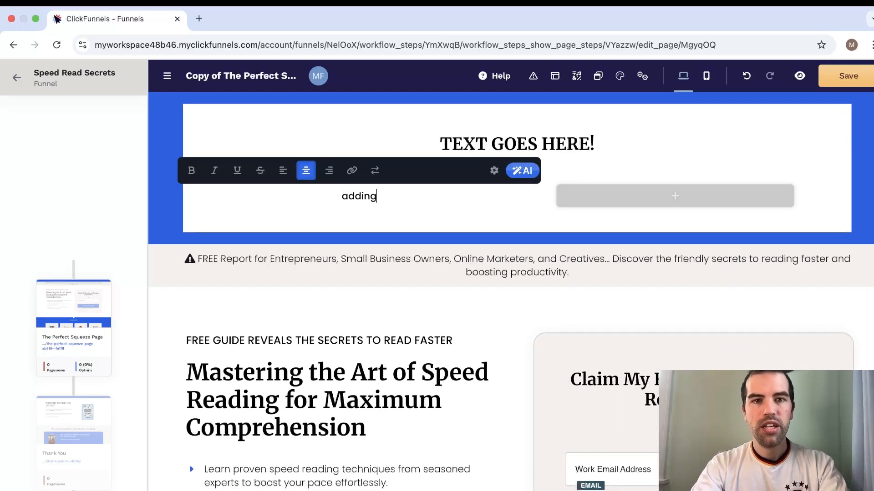
type(" in text as well.")
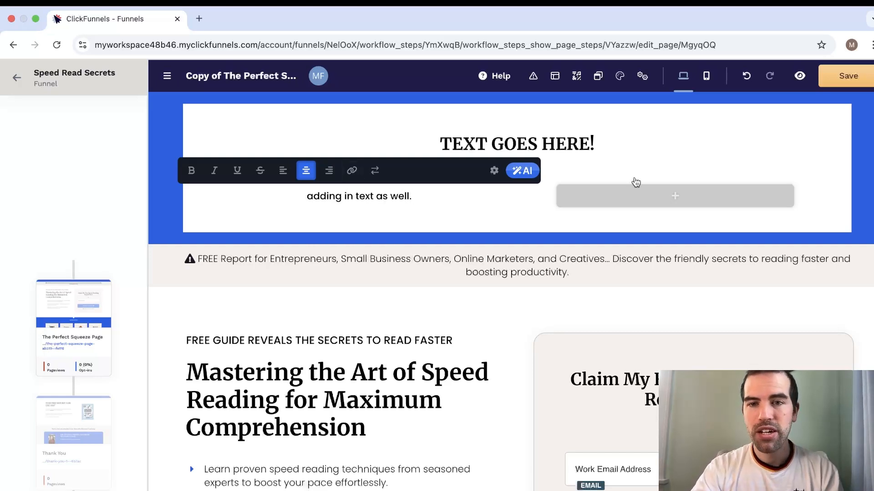
Add a button element to the empty right column of the header's two-column row.
left_click(667, 197)
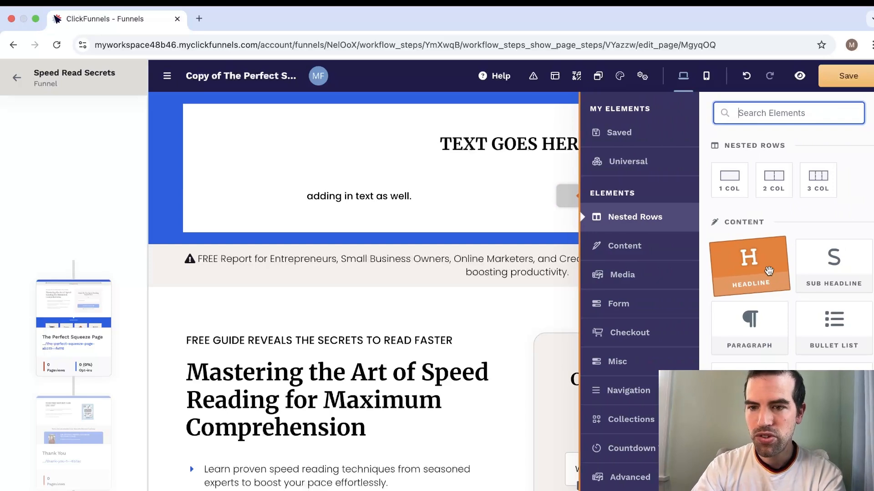
scroll(833, 355, "down", 3)
scroll(832, 355, "down", 4)
scroll(749, 359, "down", 2)
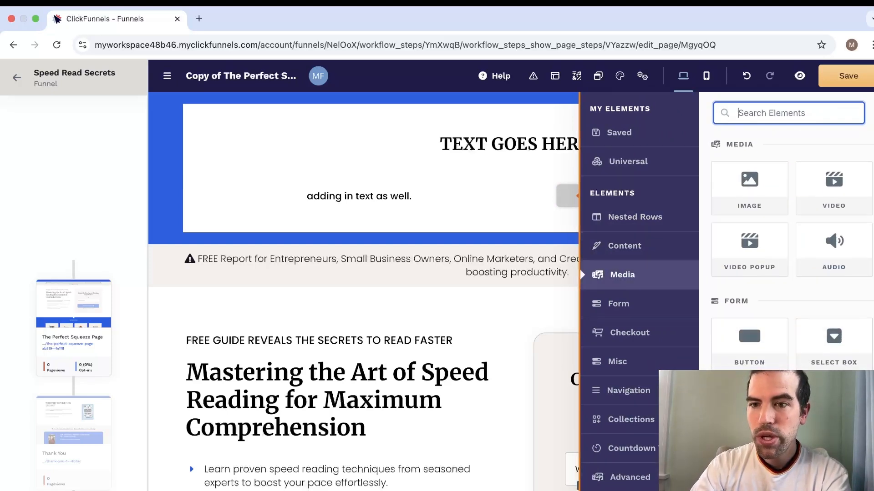
left_click_drag(749, 359, 658, 198)
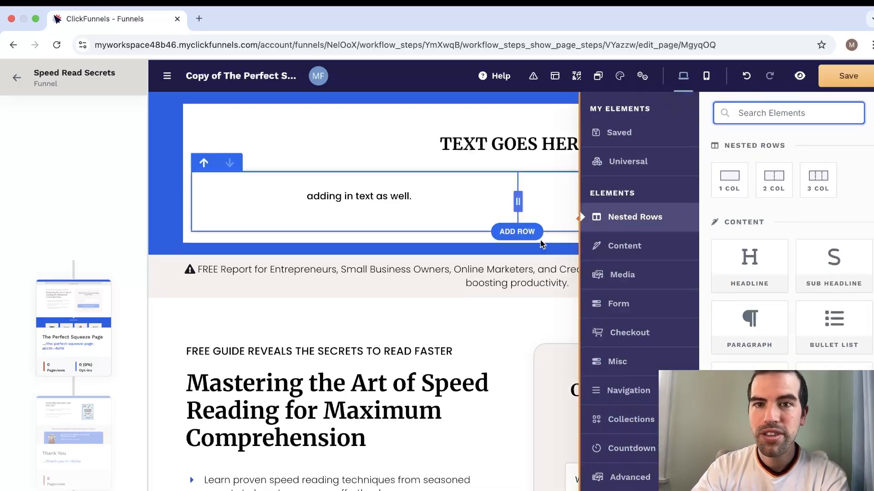
left_click(507, 310)
Delete the two-column row below the "TEXT GOES HERE!" headline.
scroll(656, 455, "down", 3)
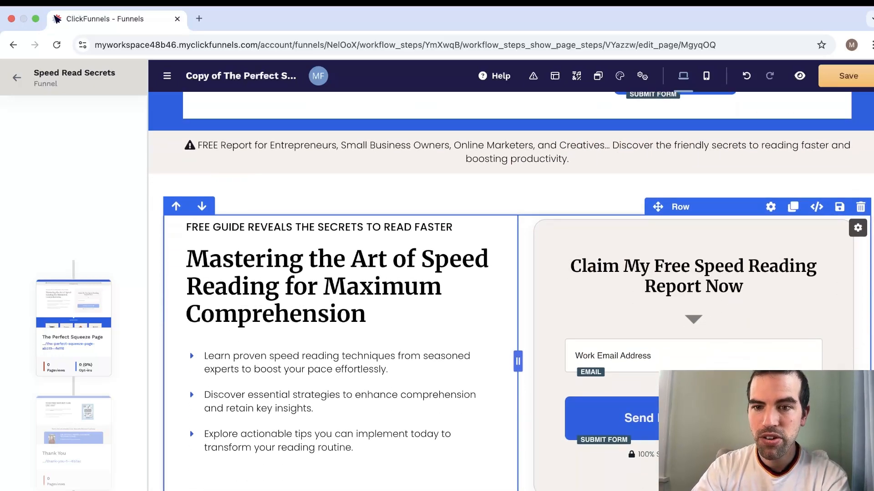
scroll(655, 455, "up", 3)
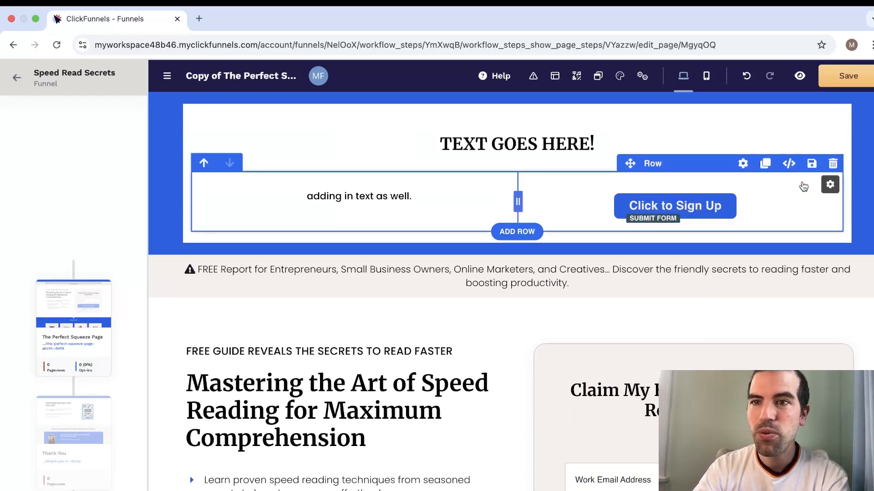
left_click(832, 163)
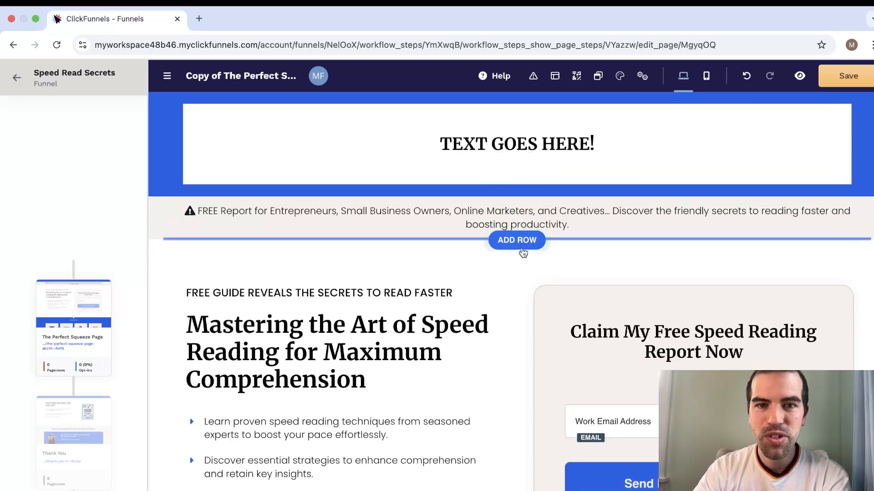
Append "Add your text here." to the end of the first bullet point about speed reading techniques.
scroll(523, 251, "down", 3)
left_click(295, 285)
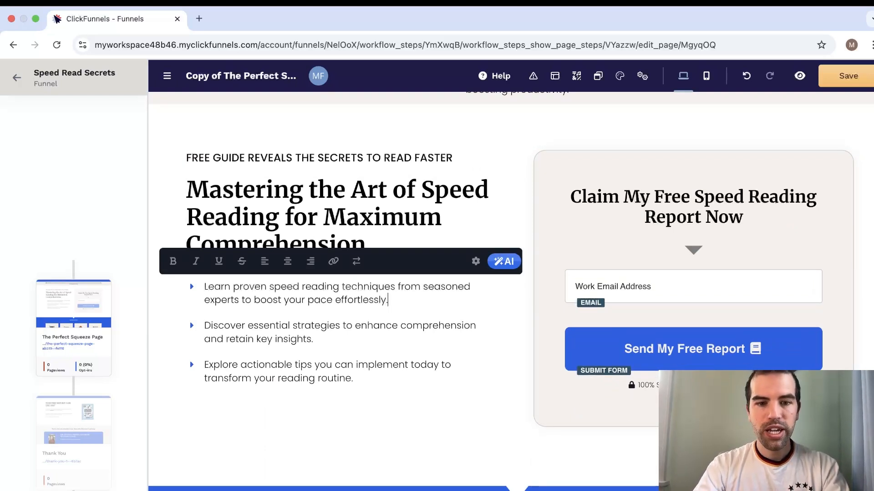
type("Add your t")
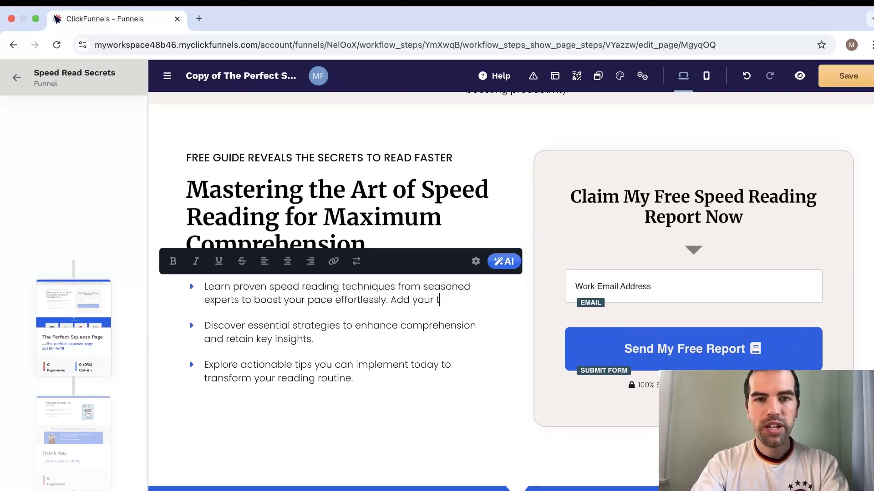
type("ext here.")
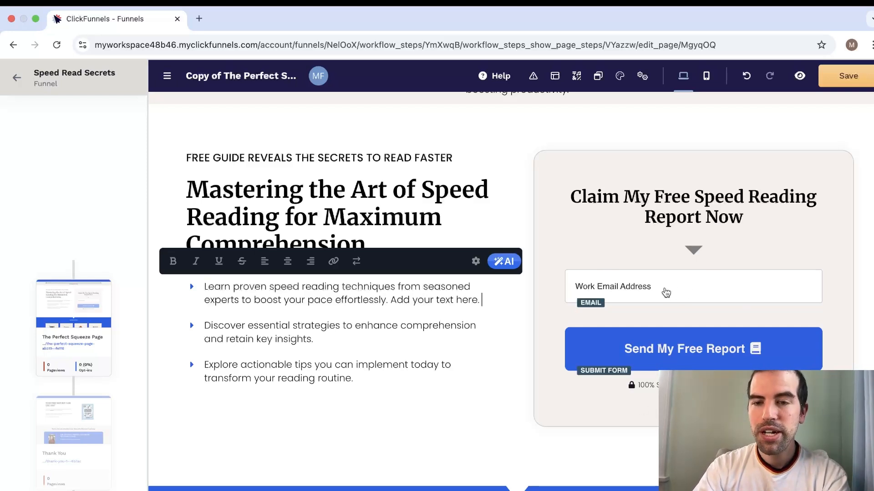
Review the squeeze page's sections down to the expert block and save the page.
scroll(501, 437, "down", 3)
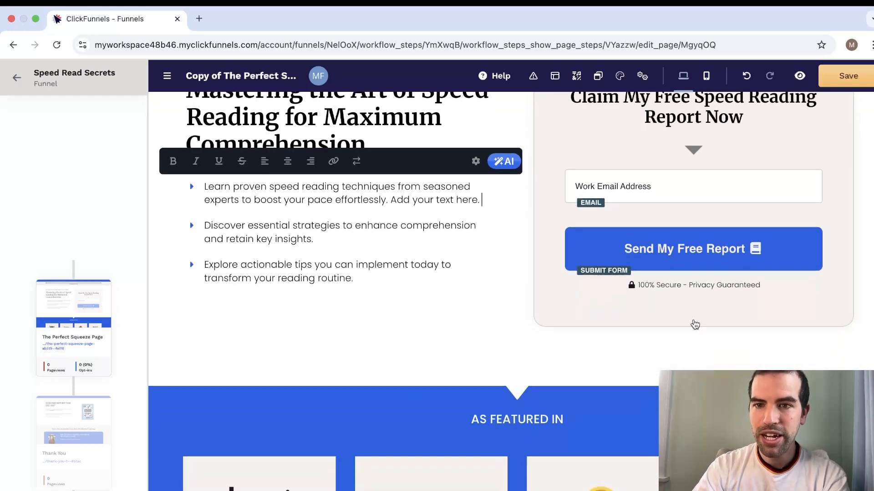
scroll(692, 326, "up", 5)
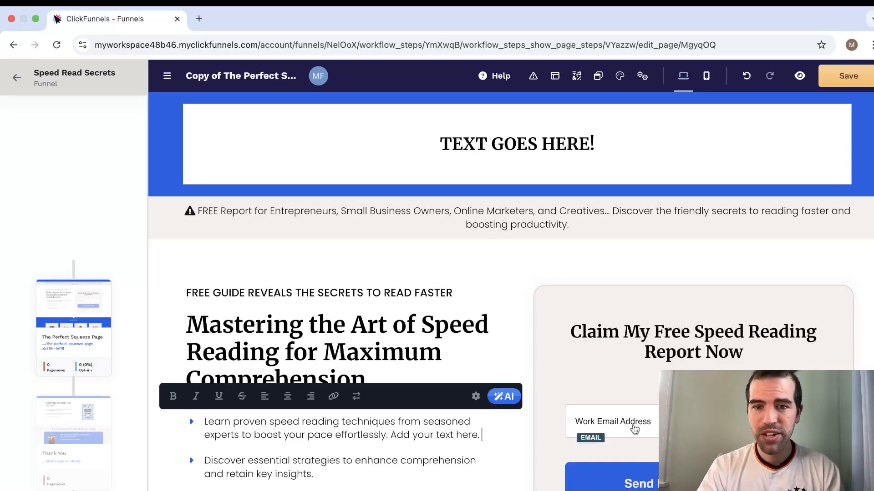
scroll(634, 429, "down", 15)
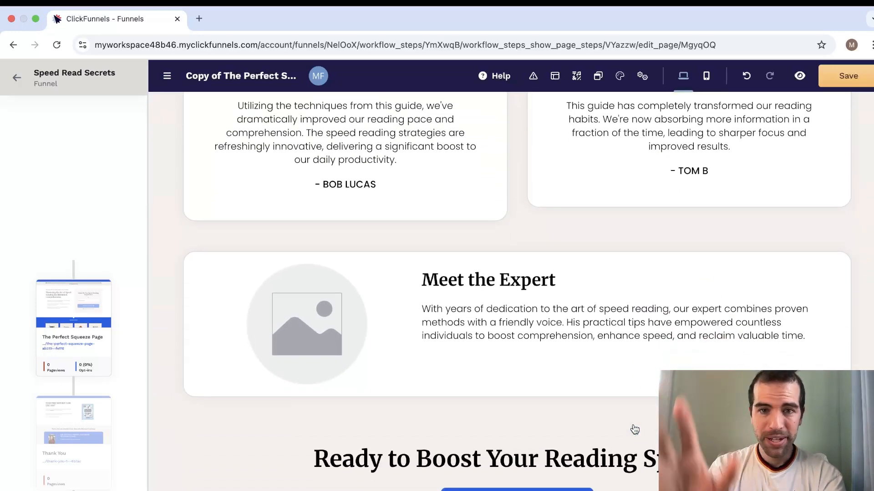
scroll(631, 432, "up", 7)
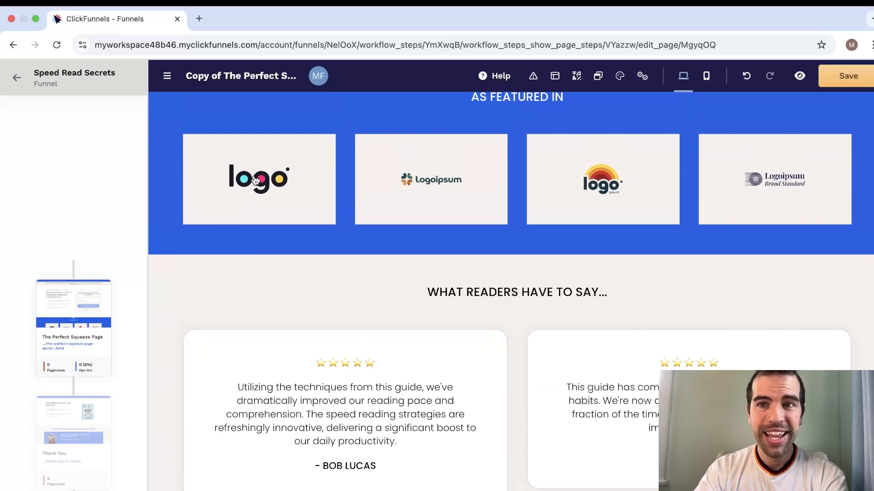
left_click(862, 80)
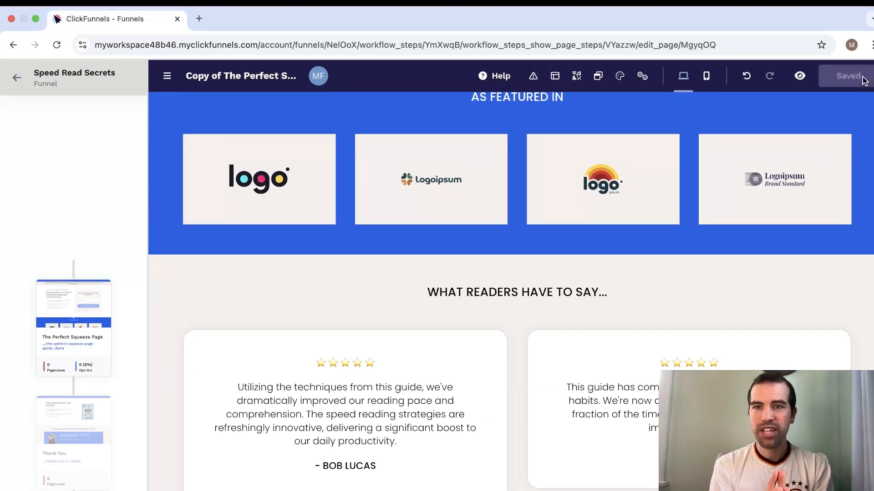
Preview the saved squeeze page down to its featured logos and close the preview.
left_click(800, 75)
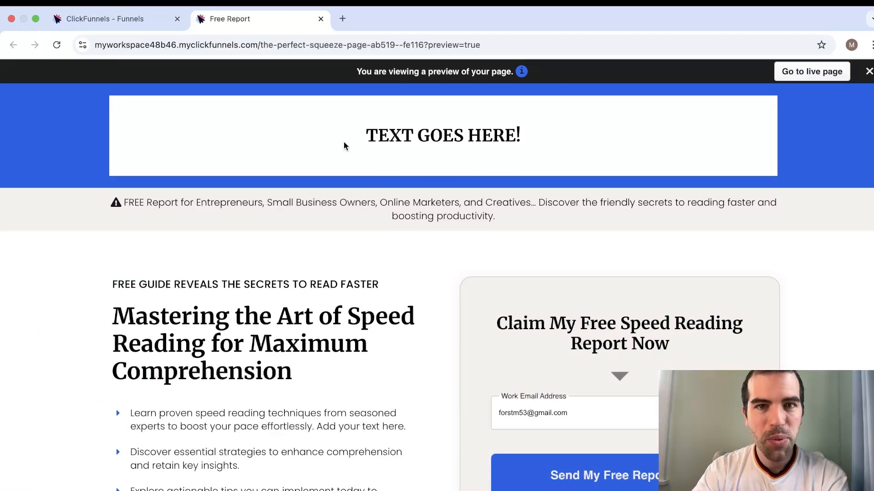
scroll(385, 278, "down", 8)
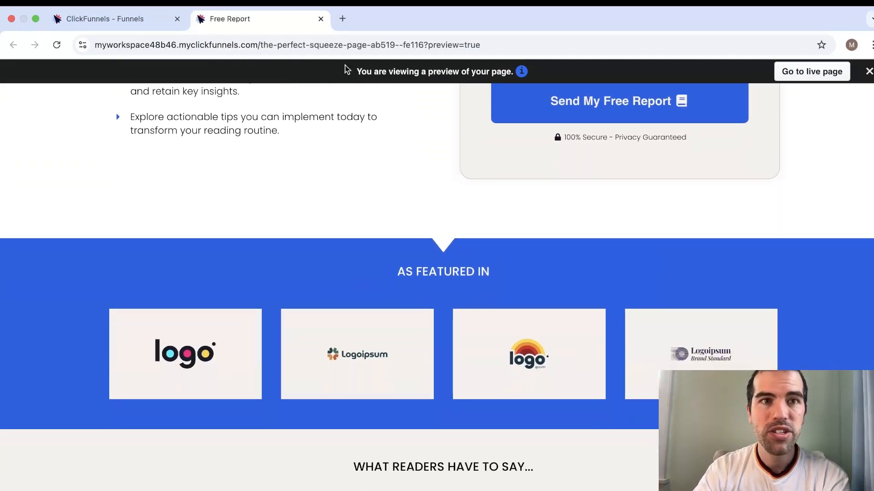
left_click(320, 19)
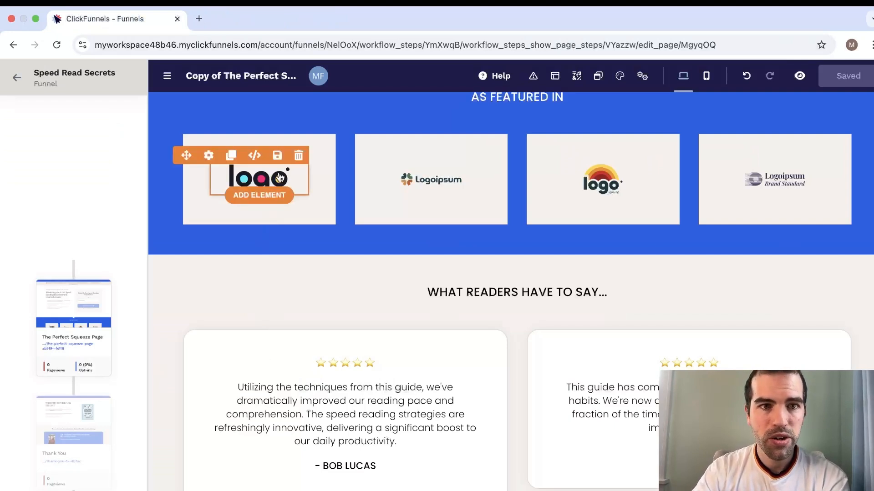
Replace the first "As Featured In" logo with a red sunset-over-water image found by searching Pixabay for "sun".
double_click(279, 178)
left_click(268, 331)
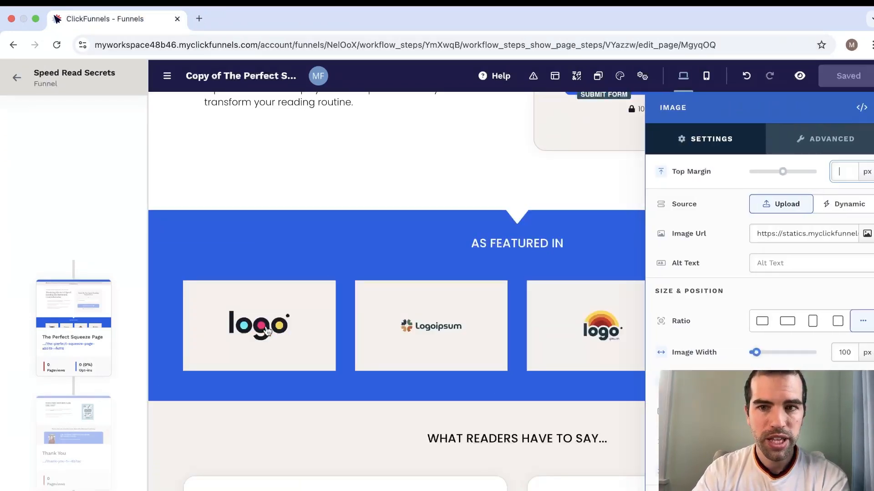
left_click(867, 235)
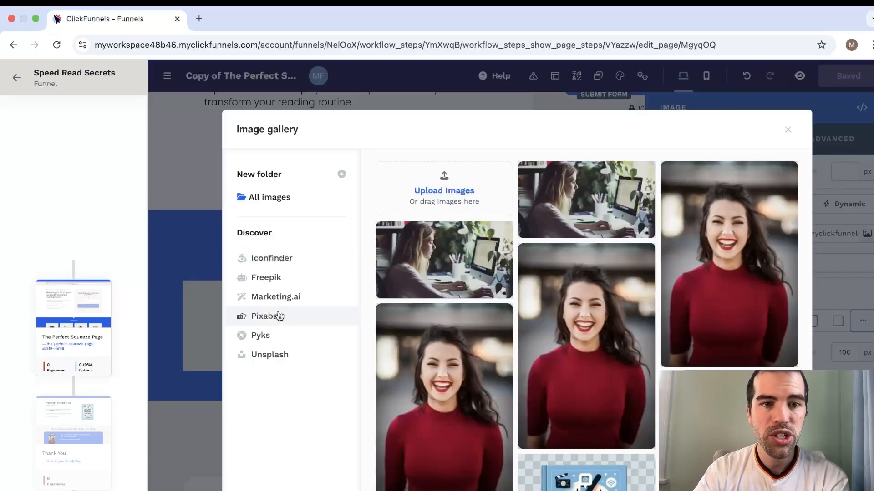
left_click(277, 318)
left_click(458, 169)
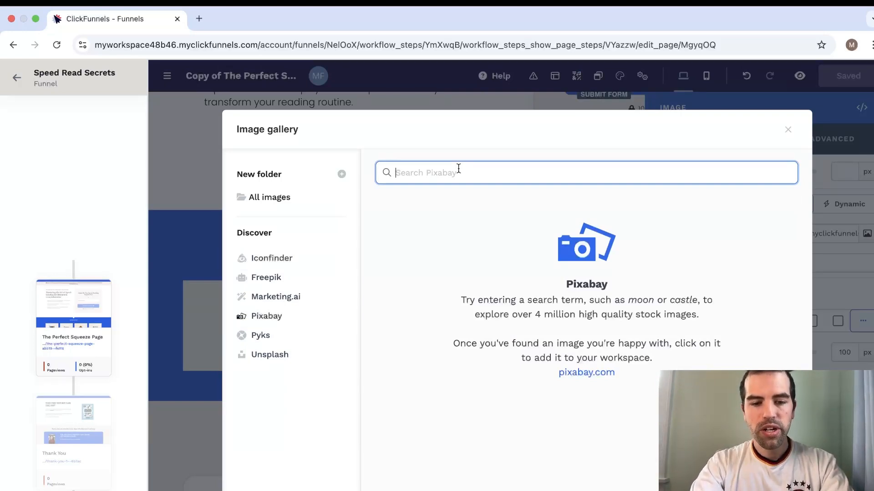
type("sun")
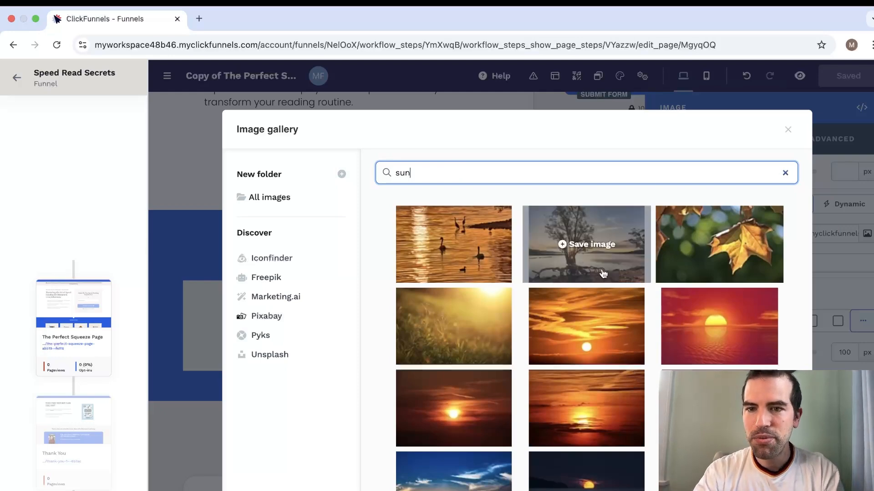
left_click(689, 333)
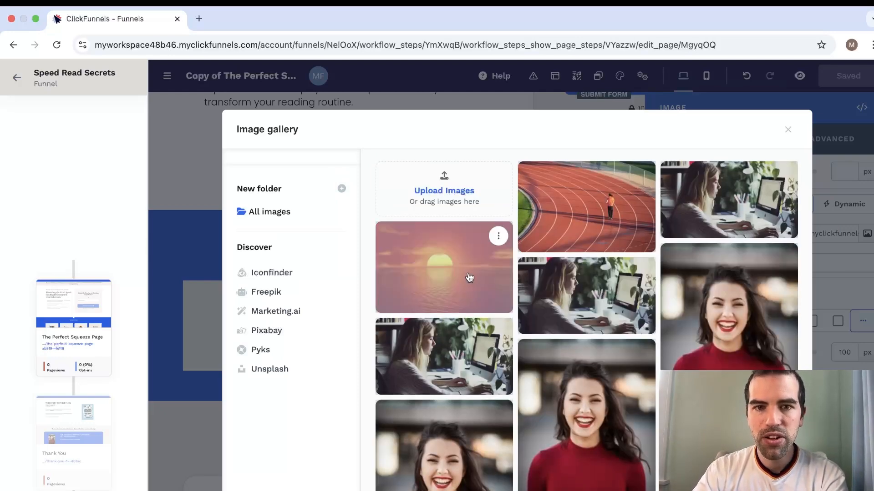
left_click(469, 277)
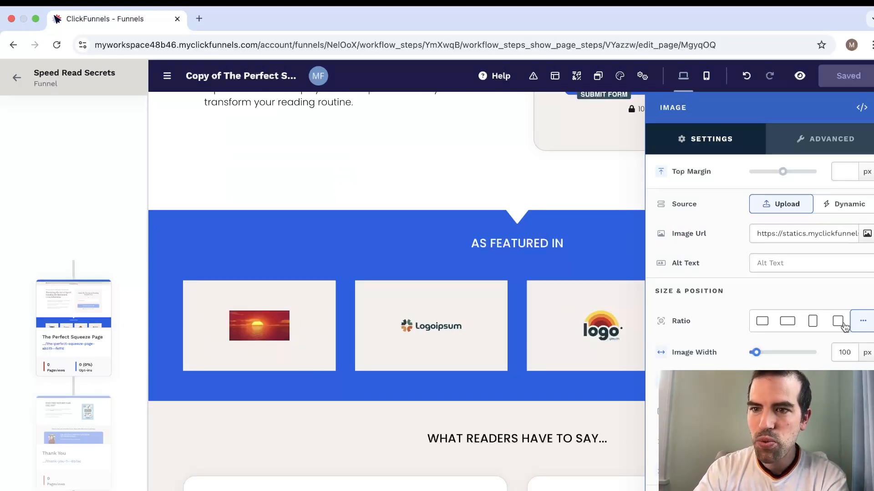
Try preset ratios on the sunset image, return it to the custom ratio and set its width to 655 px.
left_click(763, 323)
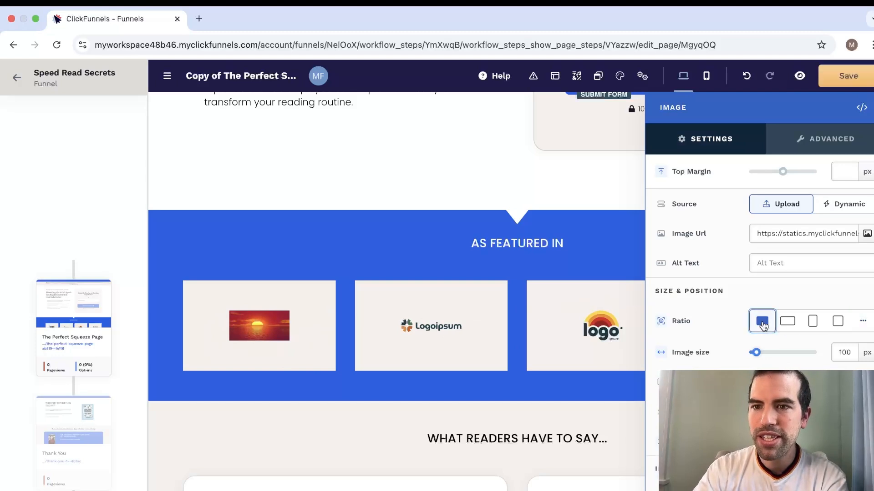
left_click(840, 324)
left_click(812, 323)
left_click(863, 327)
left_click_drag(758, 357, 752, 383)
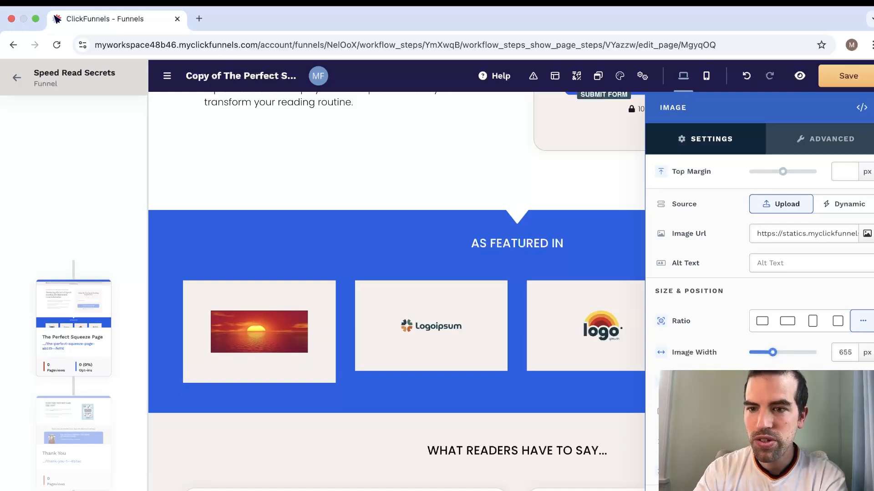
Try a different fit for the sunset image inside its frame and restore the original fit.
left_click(791, 449)
left_click(792, 412)
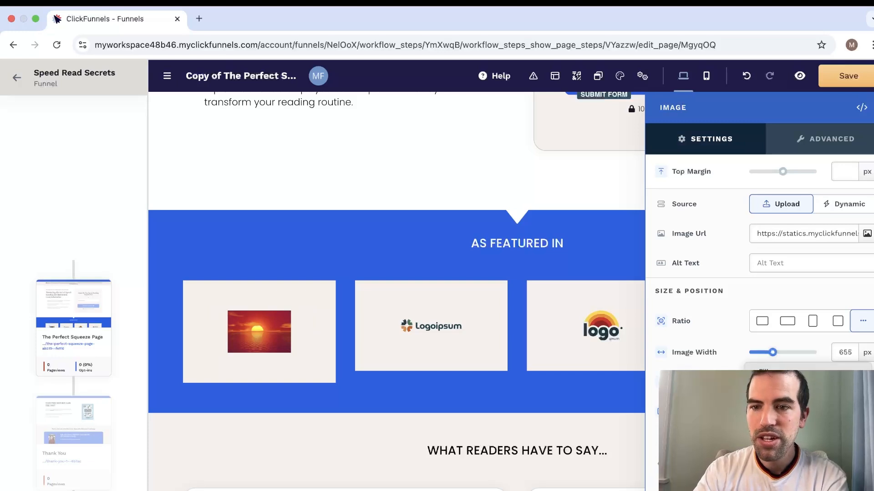
left_click(792, 412)
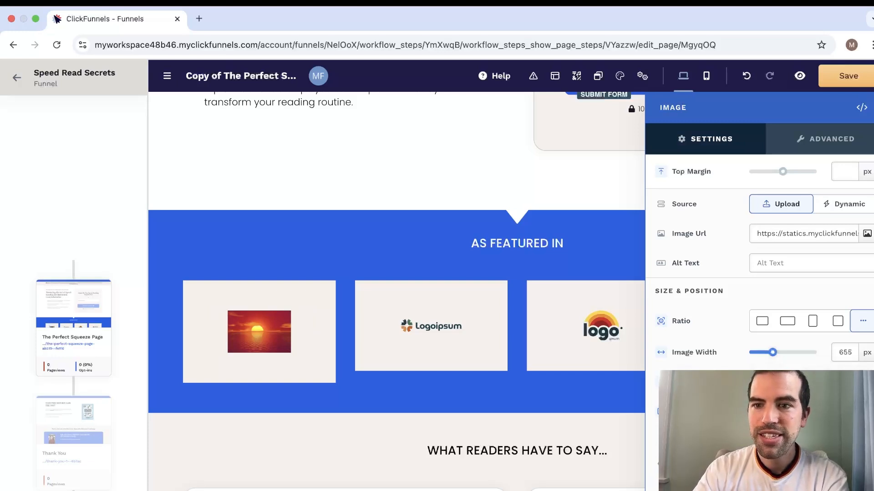
left_click(791, 412)
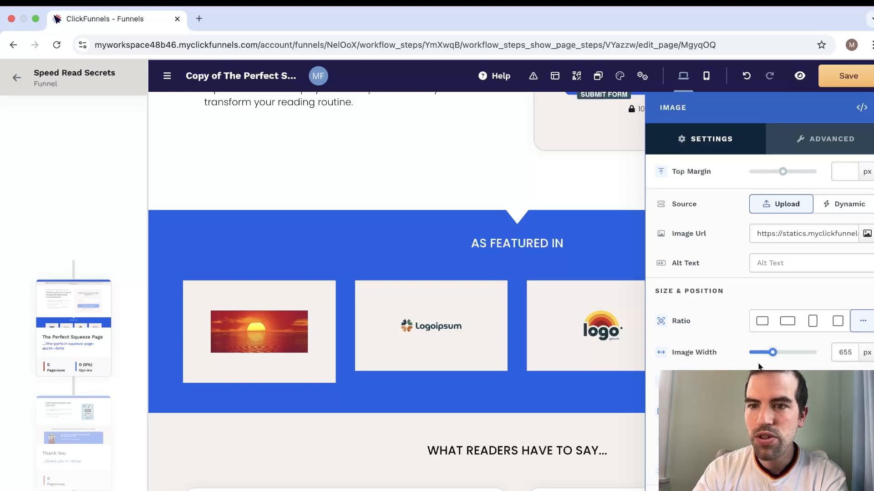
Set the sunset image's alt text to "Hey There".
left_click(797, 264)
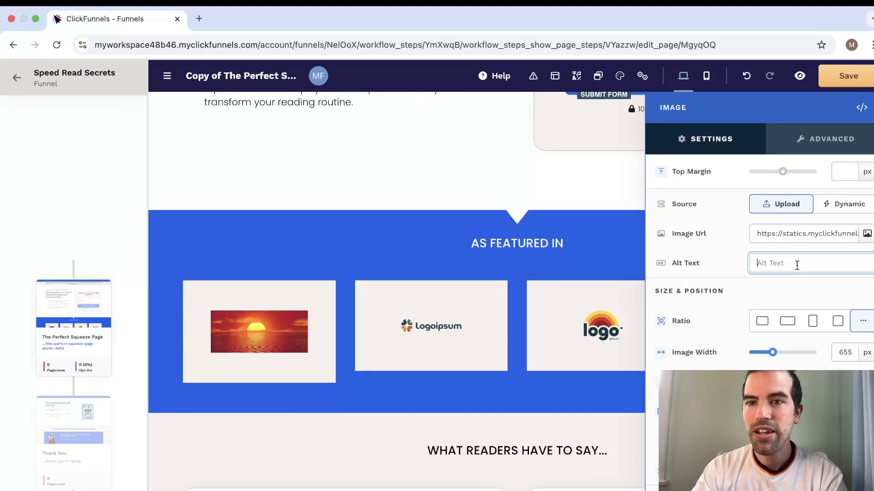
type("H")
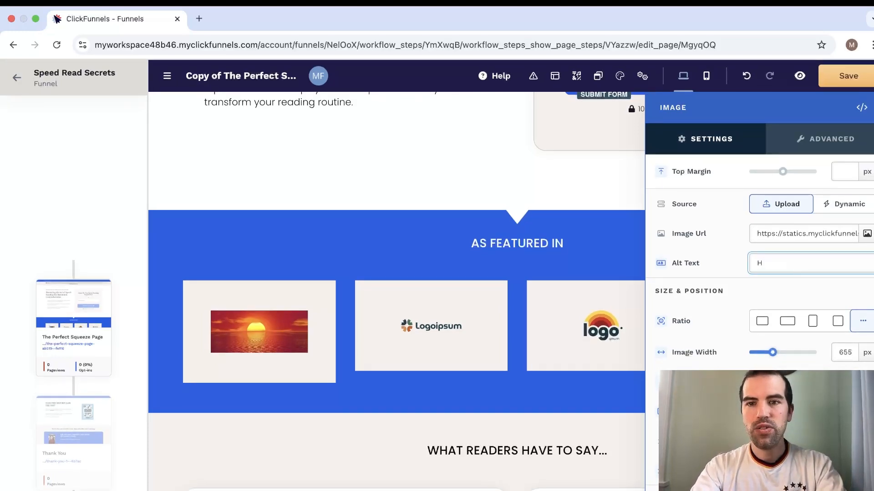
type("ey There")
left_click(761, 288)
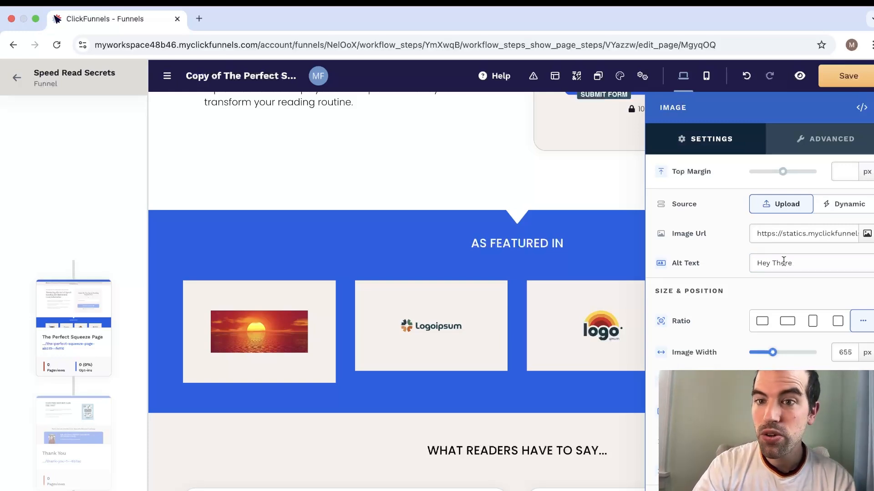
Try the dynamic Site Logo source for the image, switch back to an uploaded source and reselect the sunset picture.
left_click(850, 207)
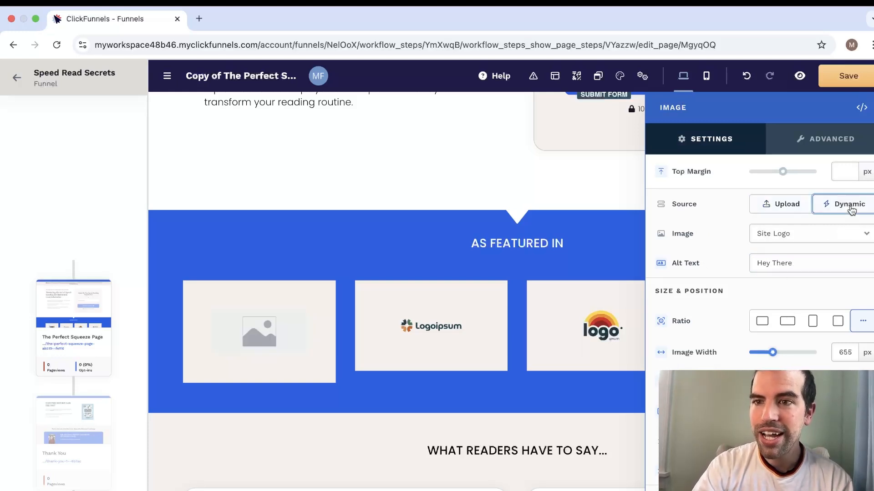
left_click(784, 205)
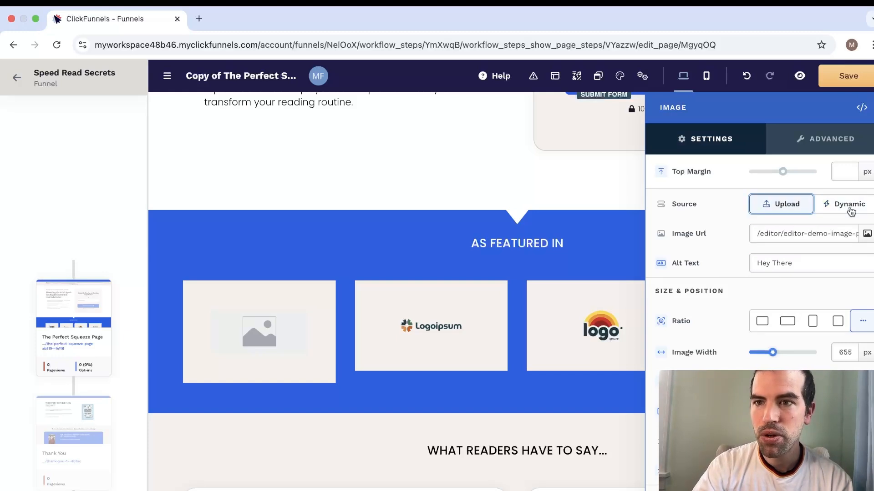
left_click(866, 233)
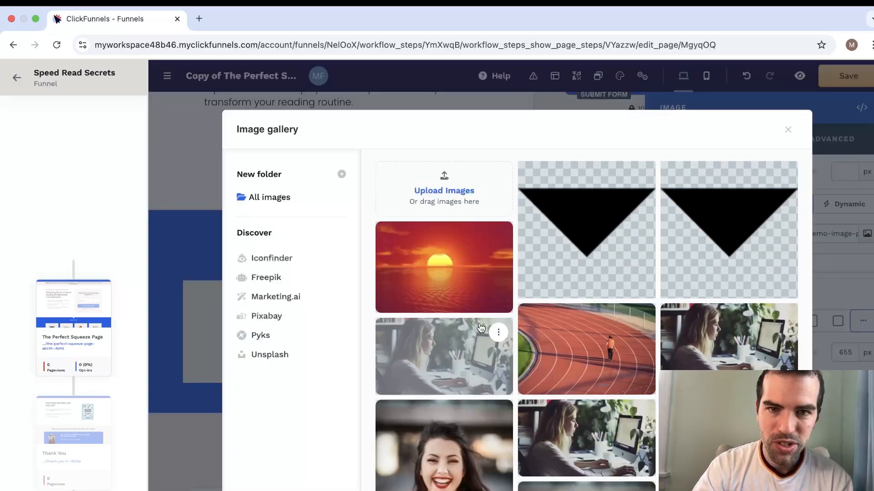
left_click(470, 296)
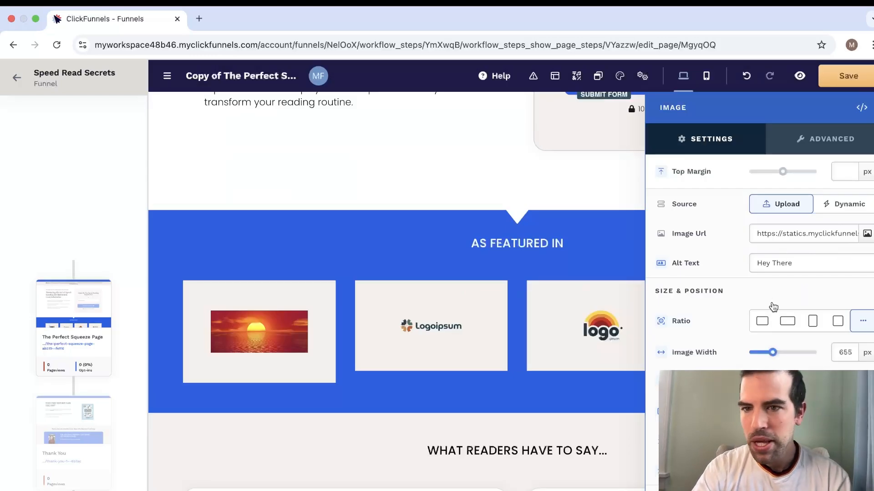
Bring up the link action options in the sunset image's settings without choosing one, and save the page.
scroll(773, 307, "down", 7)
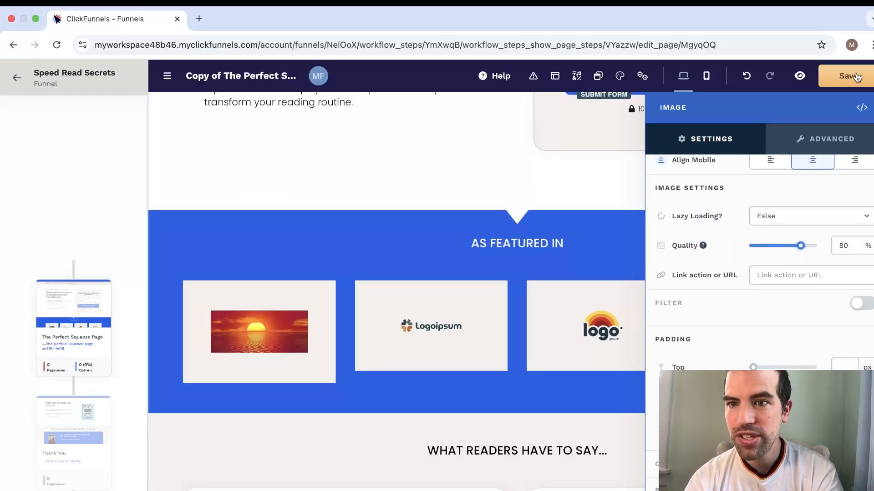
left_click(783, 276)
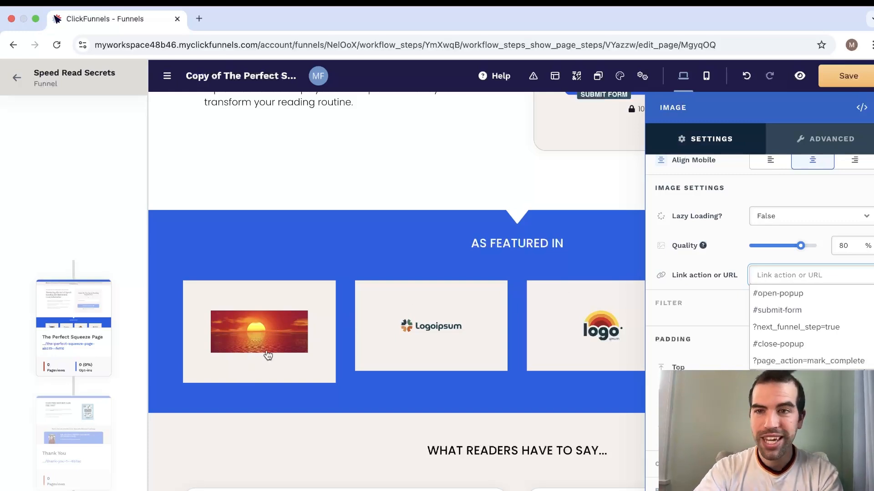
left_click(855, 78)
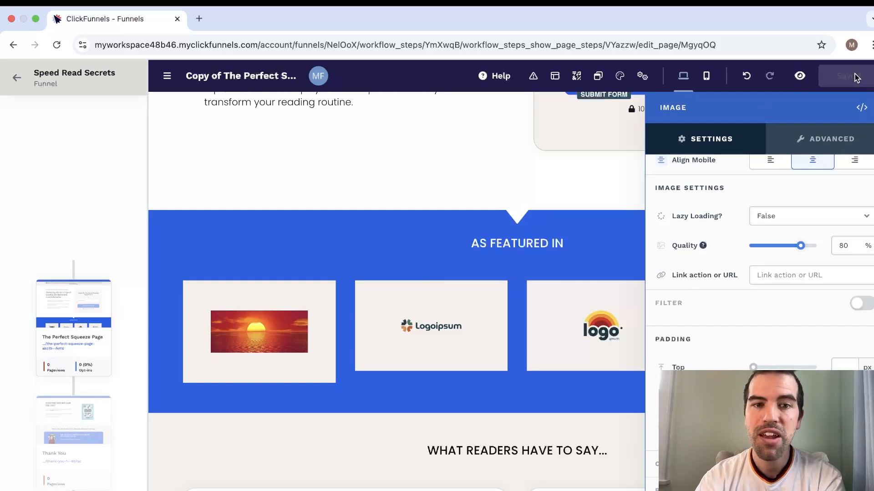
Preview the page, check the sunset image in the As Featured In section, and close the preview.
left_click(799, 76)
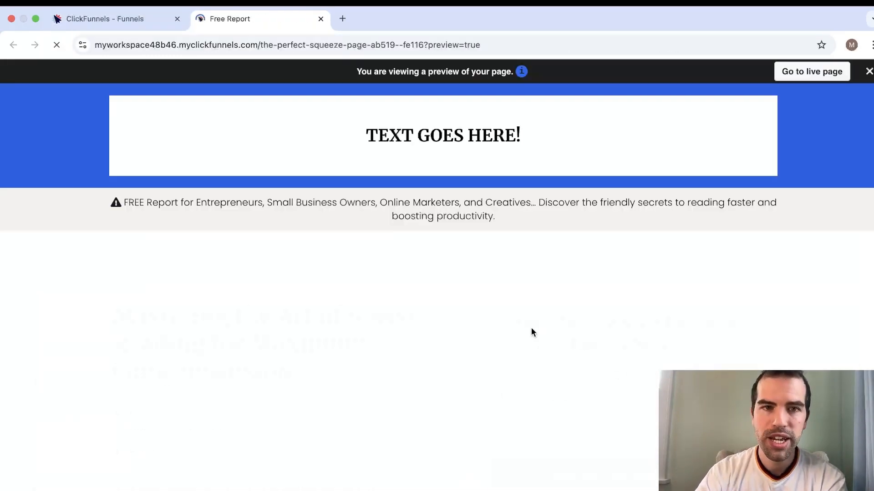
scroll(531, 330, "down", 15)
scroll(531, 332, "up", 15)
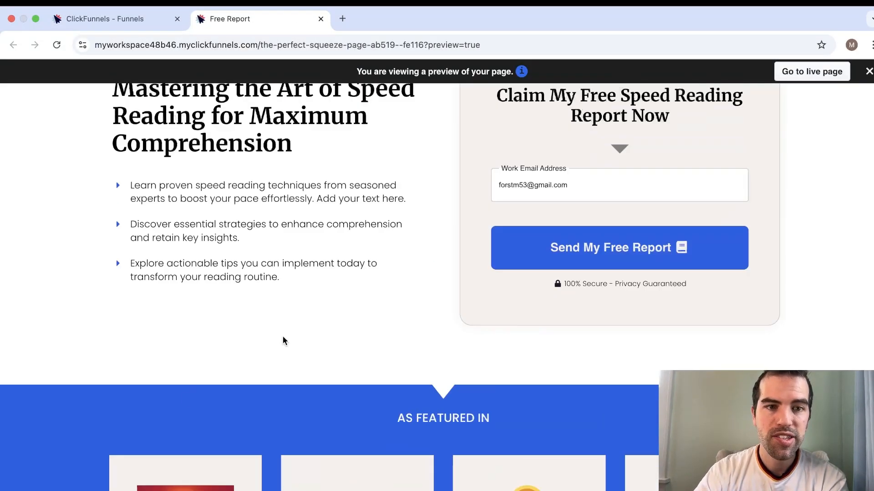
scroll(437, 282, "down", 3)
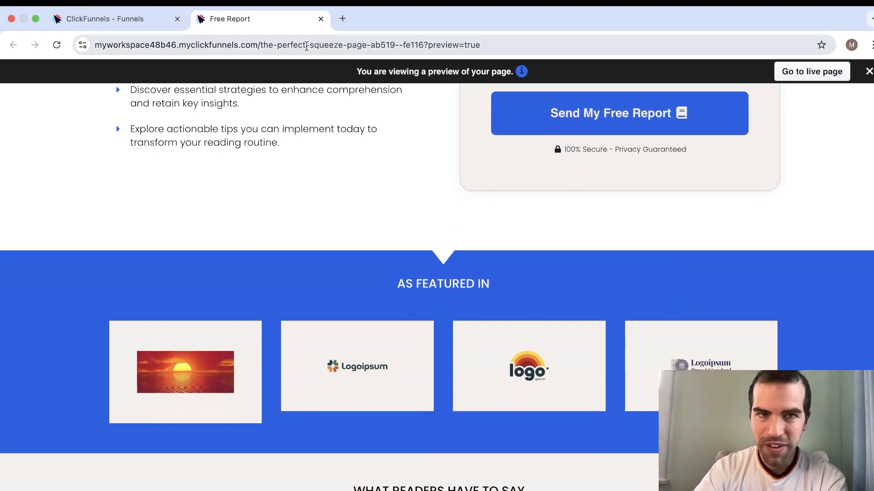
left_click(321, 18)
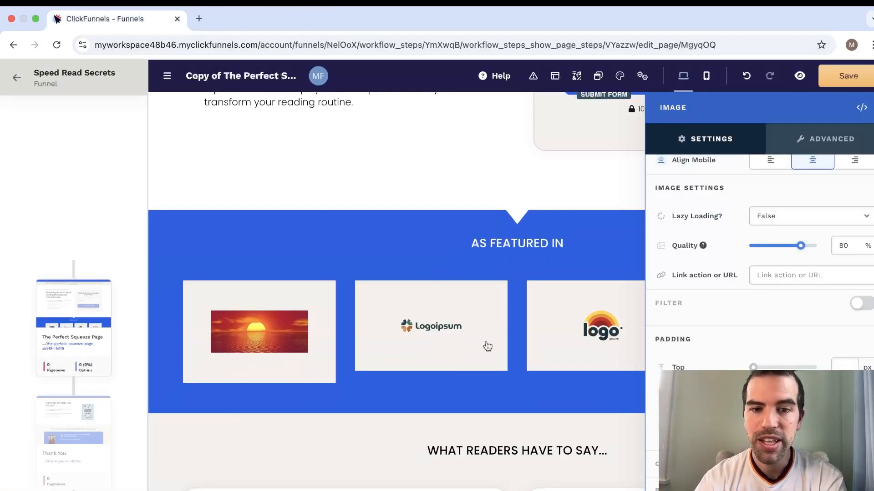
Save the page again and close the image settings.
scroll(487, 347, "down", 10)
scroll(488, 347, "down", 3)
left_click(858, 81)
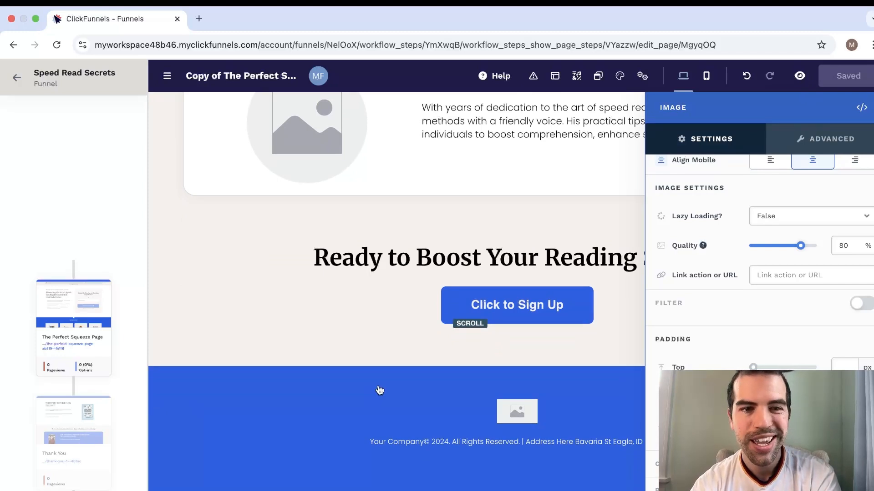
scroll(380, 391, "up", 2)
left_click(521, 335)
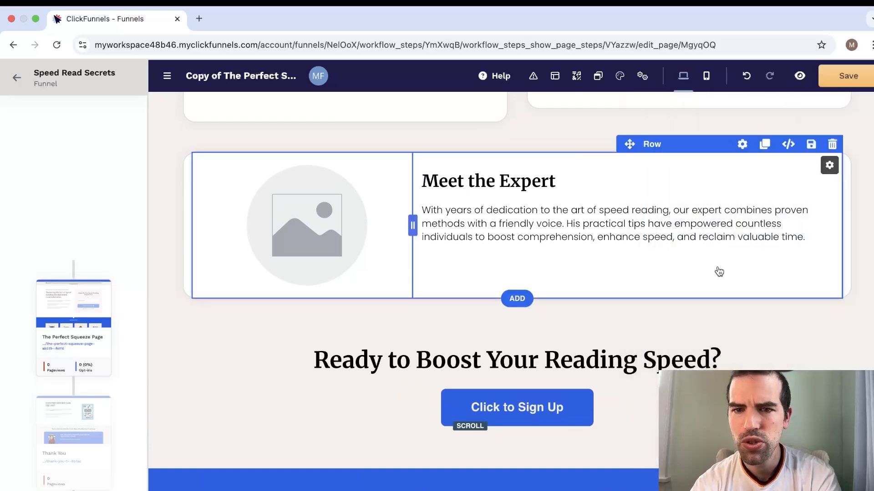
Open the section library just below the As Featured In section and browse its header, testimonial, content and call-to-action templates.
scroll(561, 302, "up", 5)
scroll(563, 303, "up", 2)
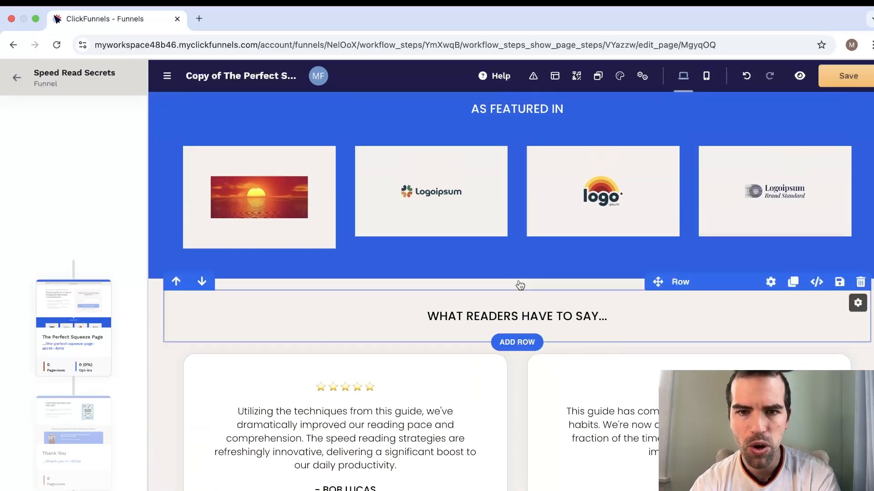
left_click(514, 279)
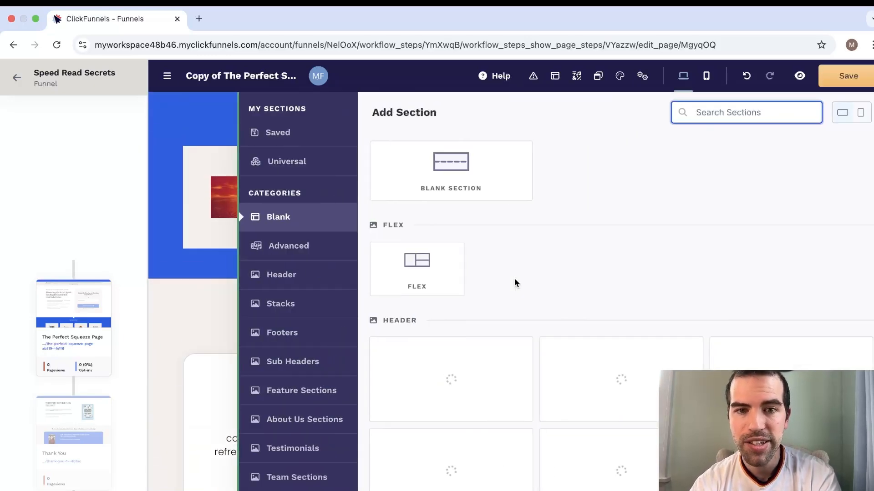
left_click_drag(419, 274, 454, 385)
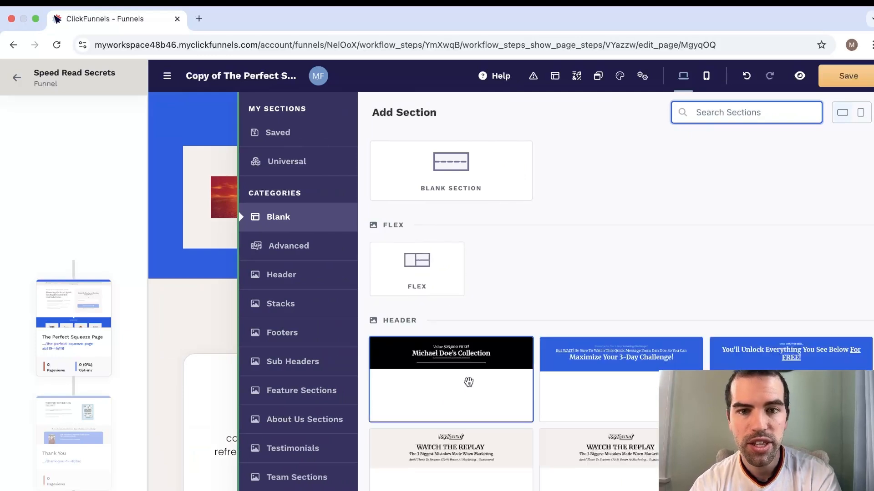
scroll(569, 432, "down", 3)
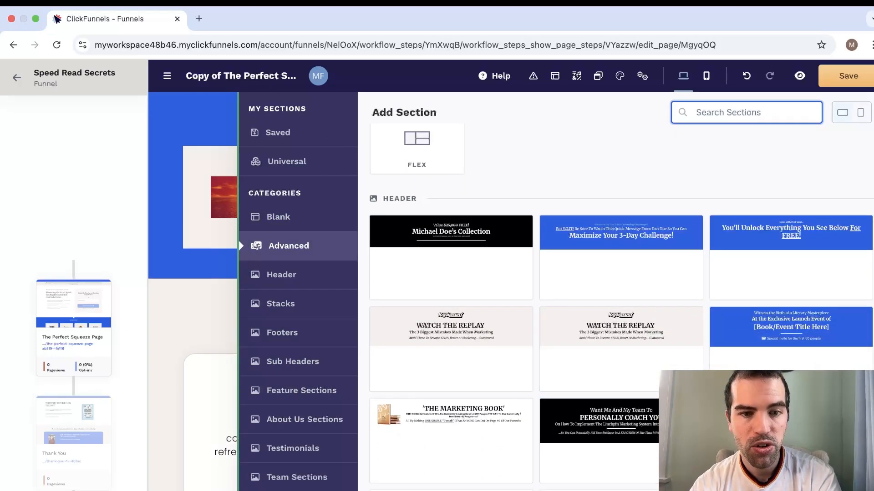
scroll(298, 292, "down", 1)
scroll(478, 345, "down", 10)
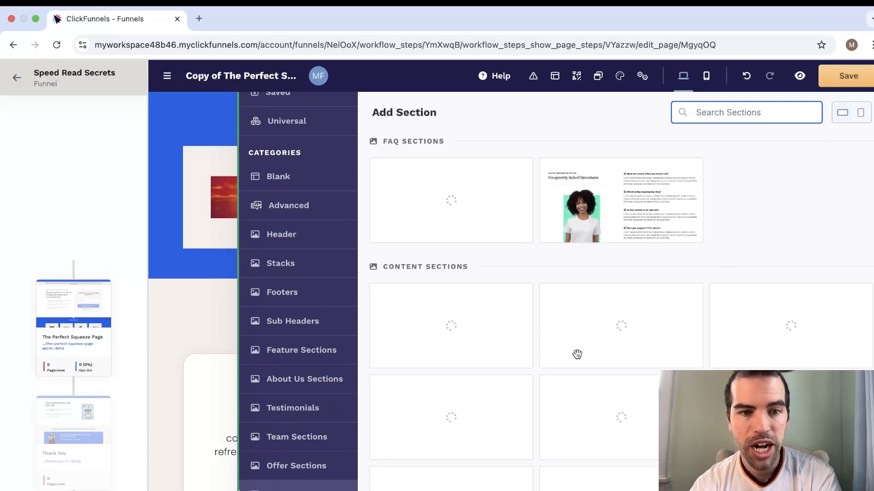
left_click(288, 414)
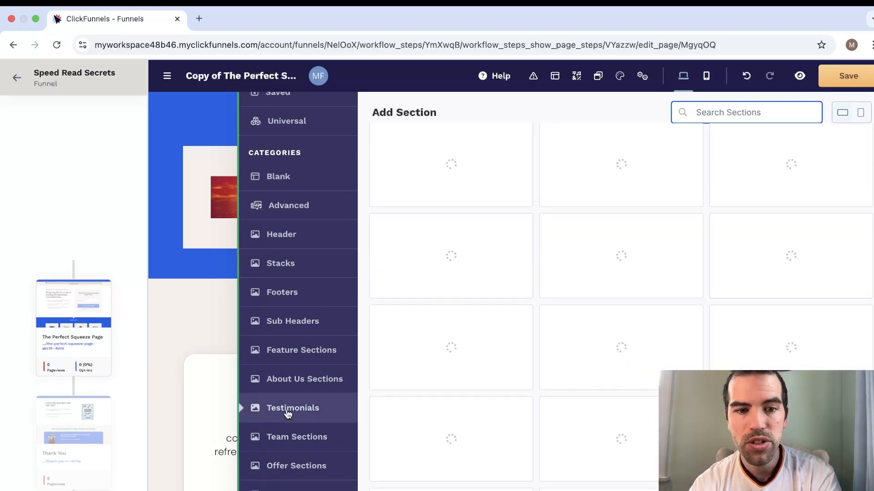
scroll(288, 414, "down", 1)
left_click(311, 480)
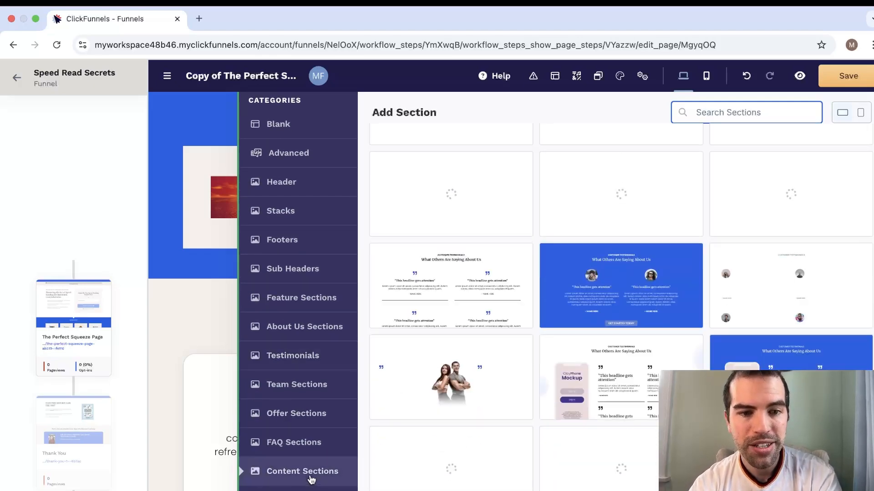
scroll(423, 447, "down", 10)
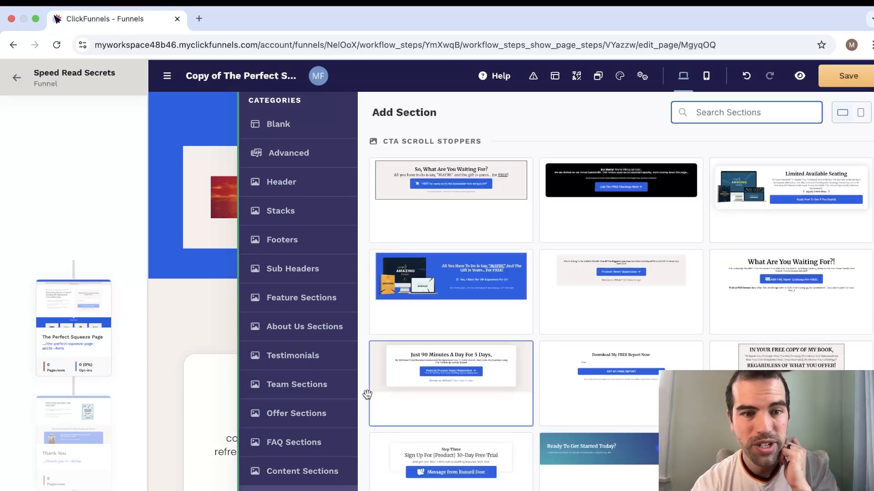
Insert the black Frequently Asked Questions template from the FAQ Sections between As Featured In and the reader testimonials.
left_click(289, 445)
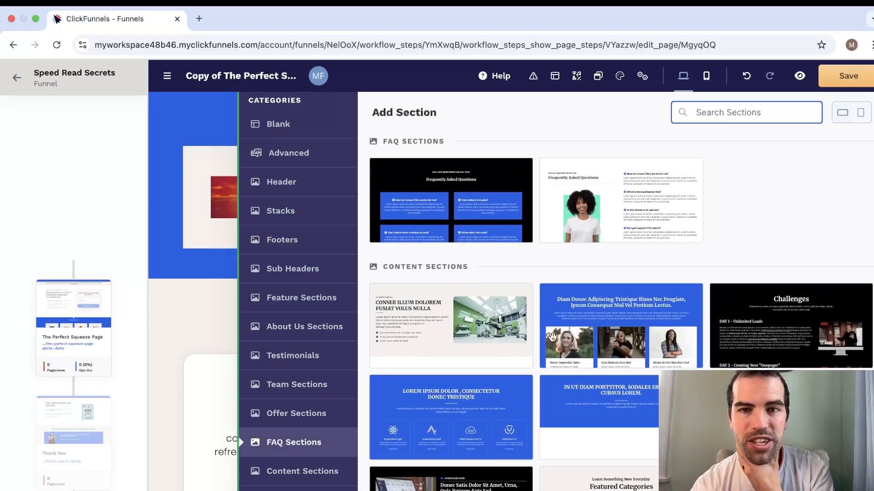
scroll(453, 341, "down", 3)
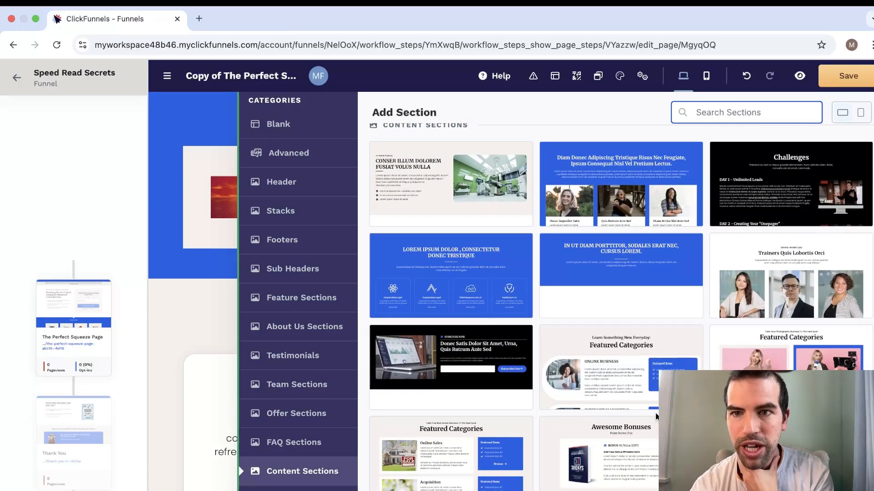
scroll(656, 413, "up", 6)
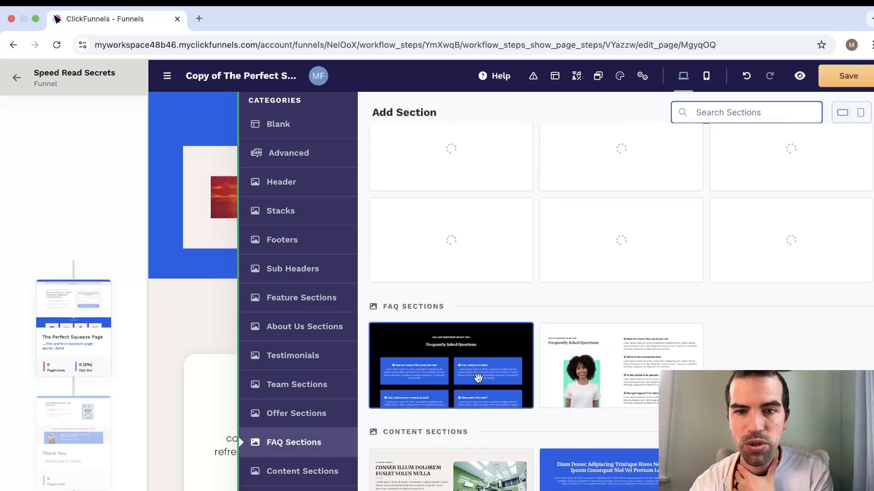
left_click(477, 378)
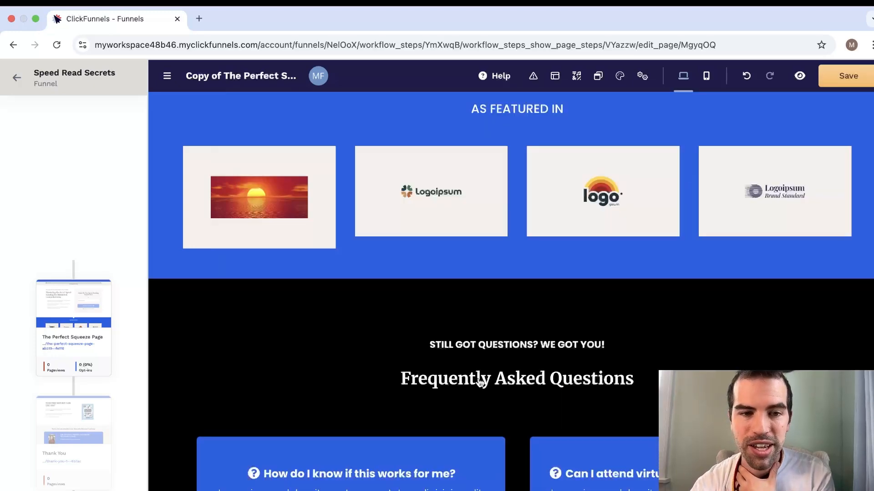
Review the inserted FAQ section's question cards and its placement above What Readers Have to Say.
scroll(514, 367, "down", 15)
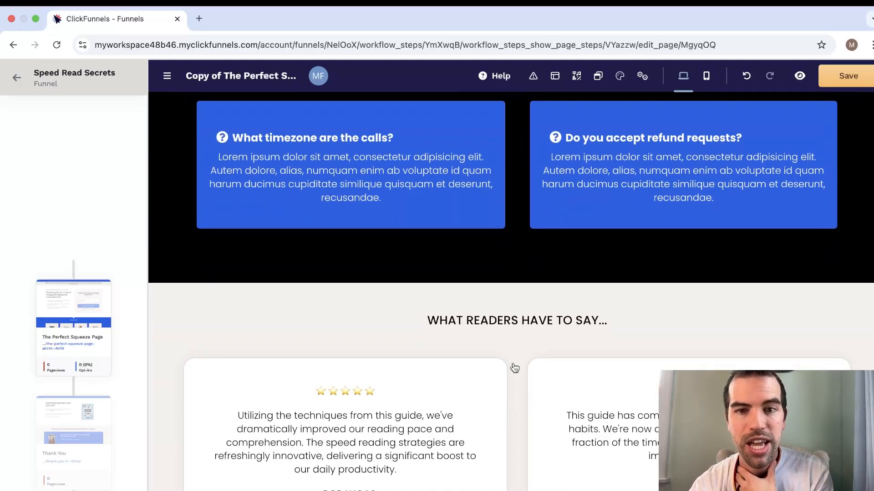
scroll(515, 366, "up", 10)
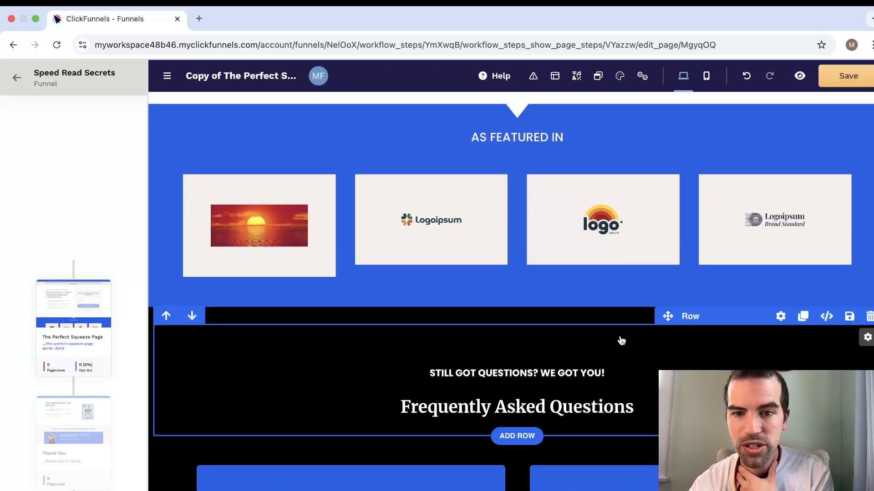
scroll(620, 340, "down", 10)
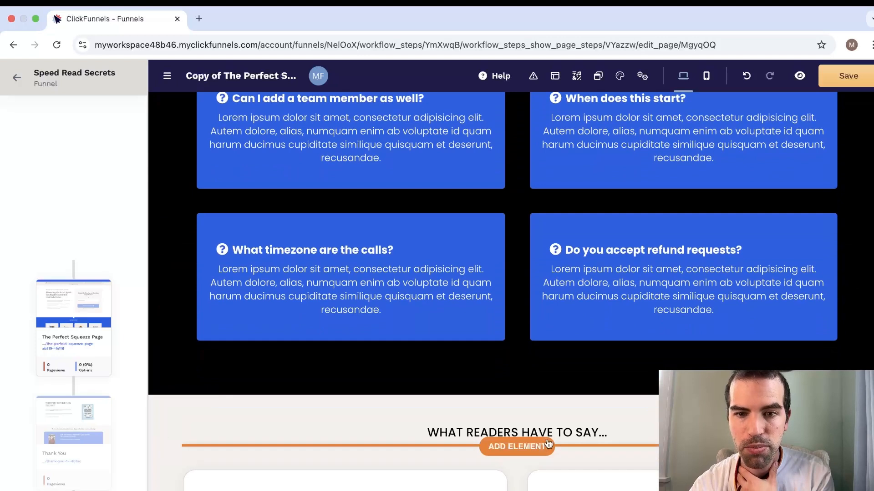
left_click_drag(567, 466, 581, 368)
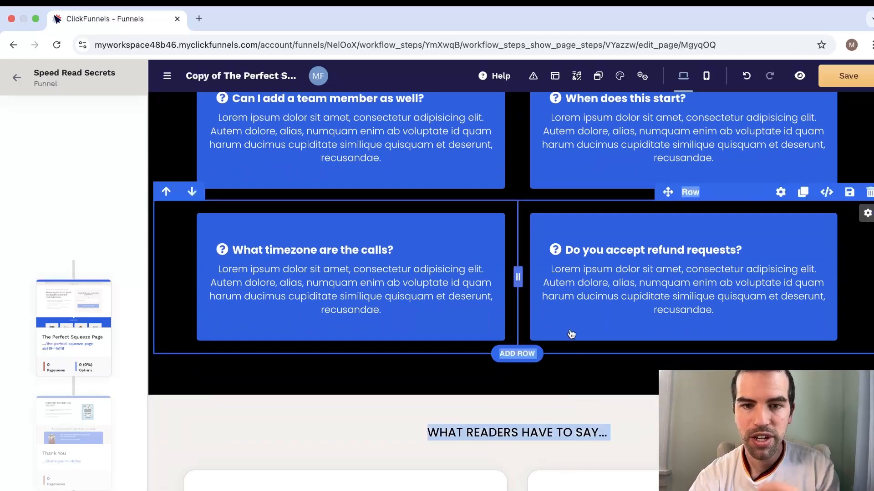
left_click_drag(560, 262, 527, 186)
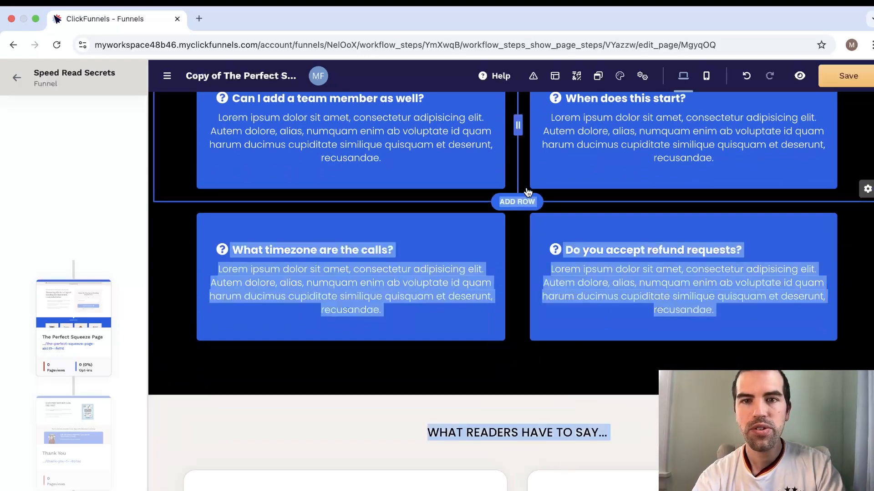
left_click(521, 415)
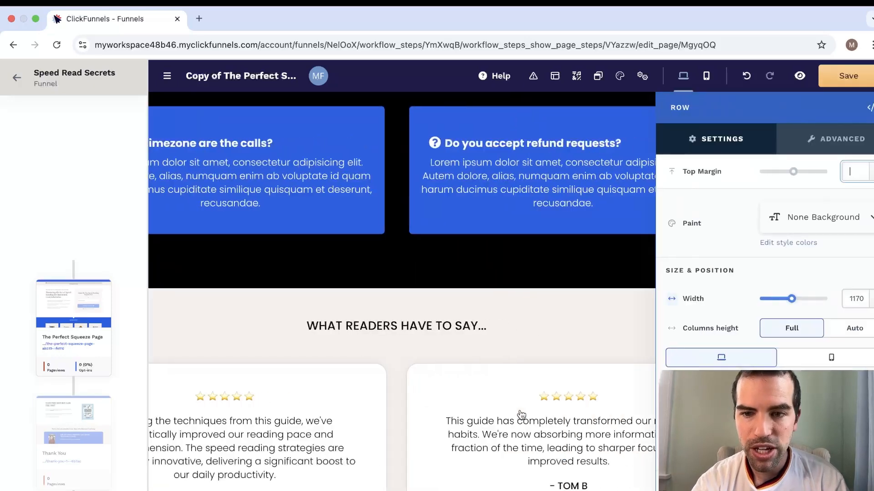
left_click(482, 358)
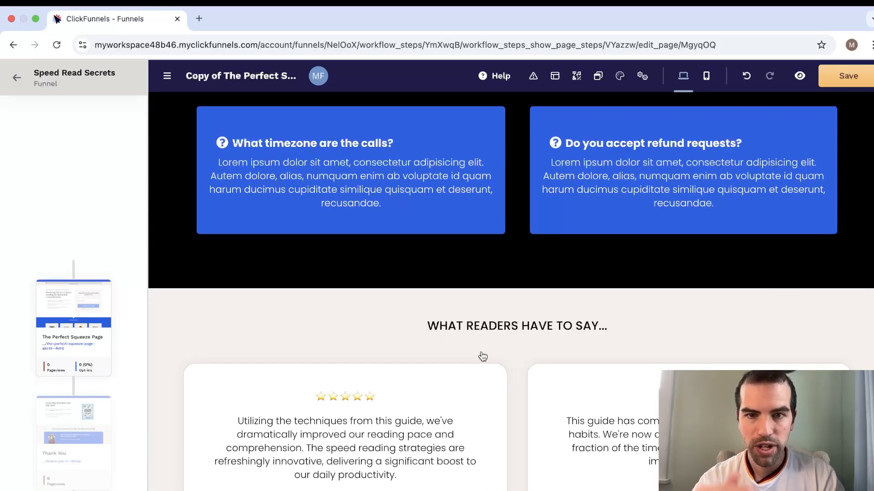
scroll(483, 357, "up", 6)
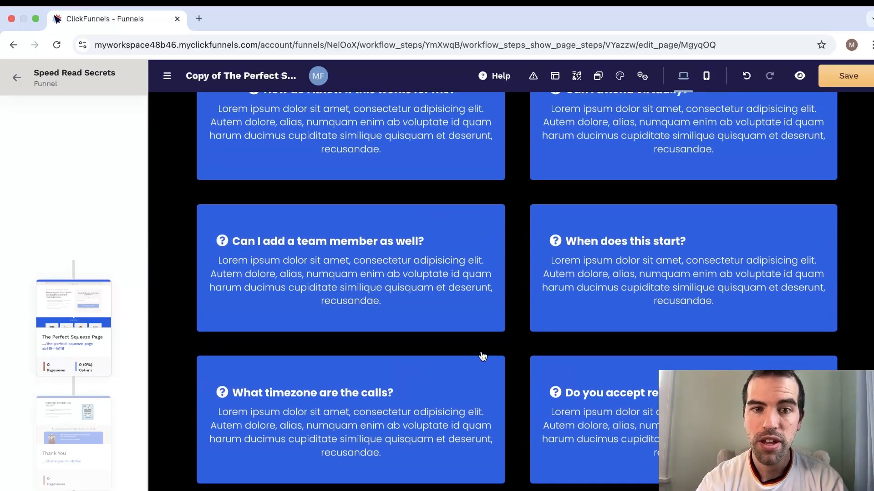
Open the answer text under "Can I add a team member as well?" for editing and select a word.
left_click(337, 337)
double_click(339, 337)
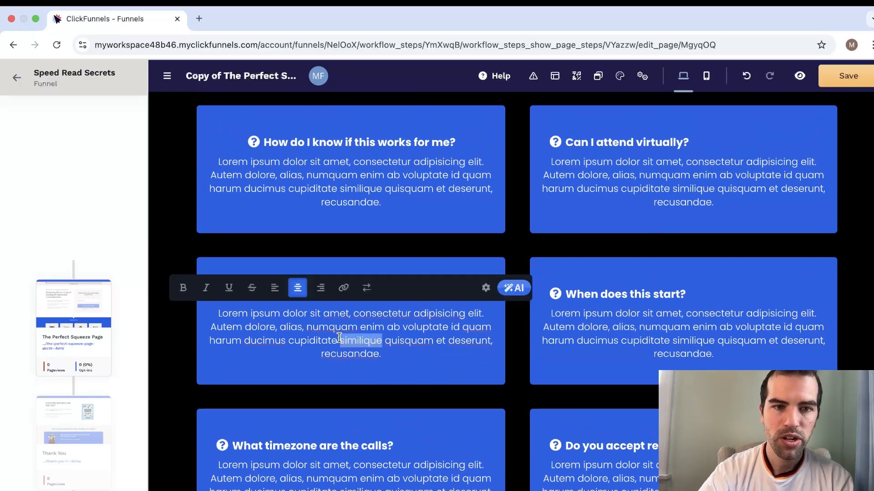
scroll(373, 348, "up", 6)
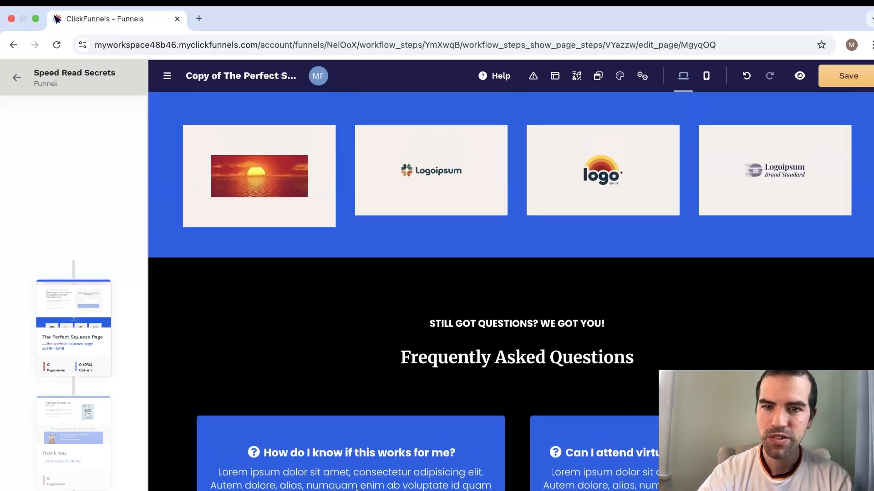
Preview the page and examine the FAQ section below the featured logos.
scroll(425, 361, "up", 10)
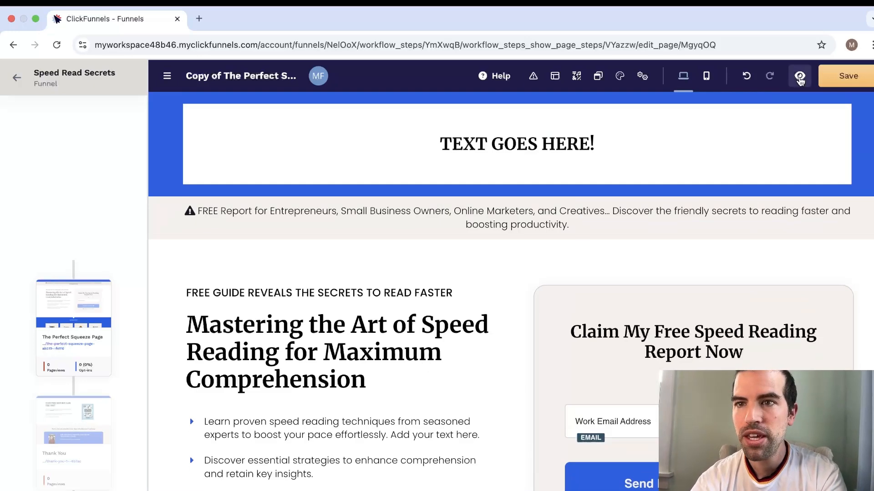
left_click(799, 76)
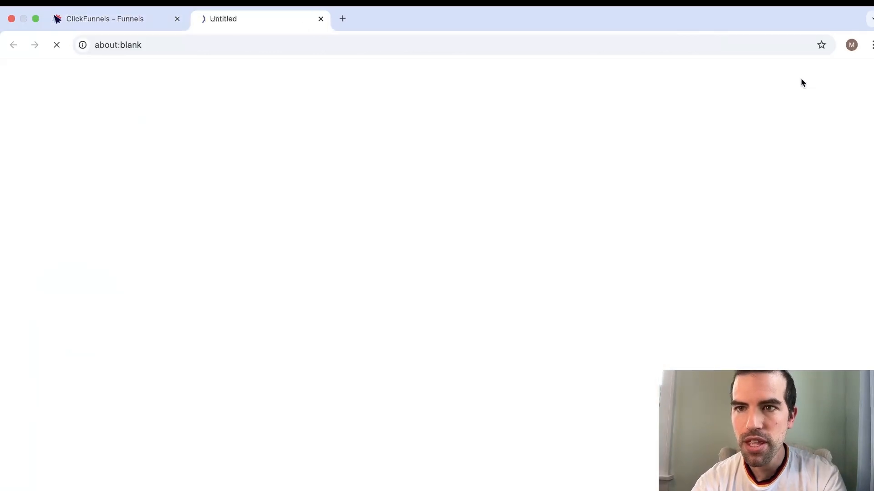
scroll(494, 371, "down", 15)
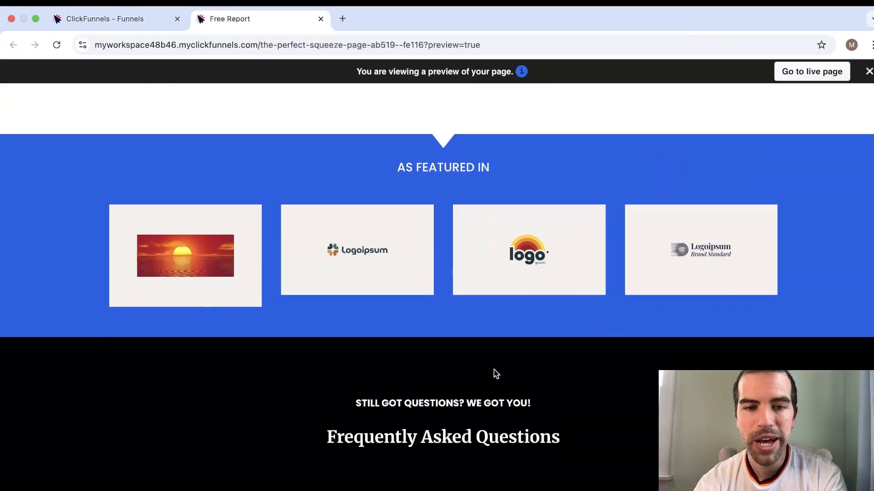
scroll(493, 369, "up", 12)
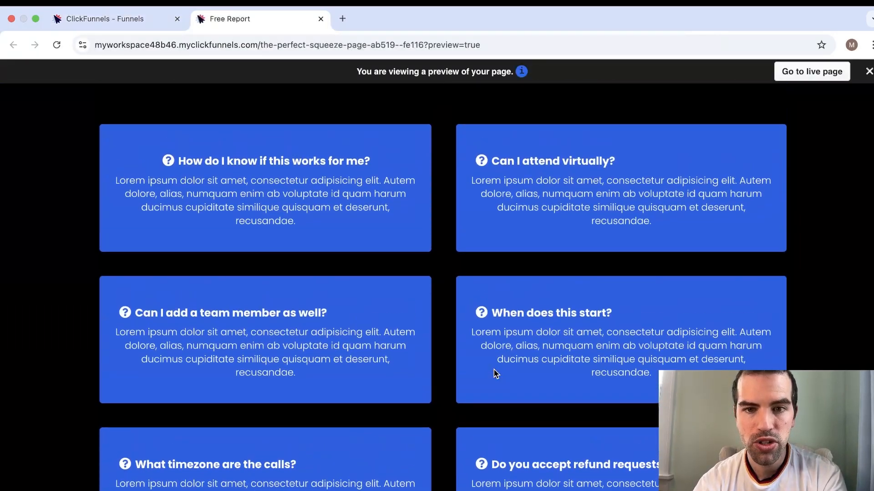
Close the squeeze page preview and open the funnel's Thank You page in the editor to look through its sections.
scroll(493, 370, "up", 6)
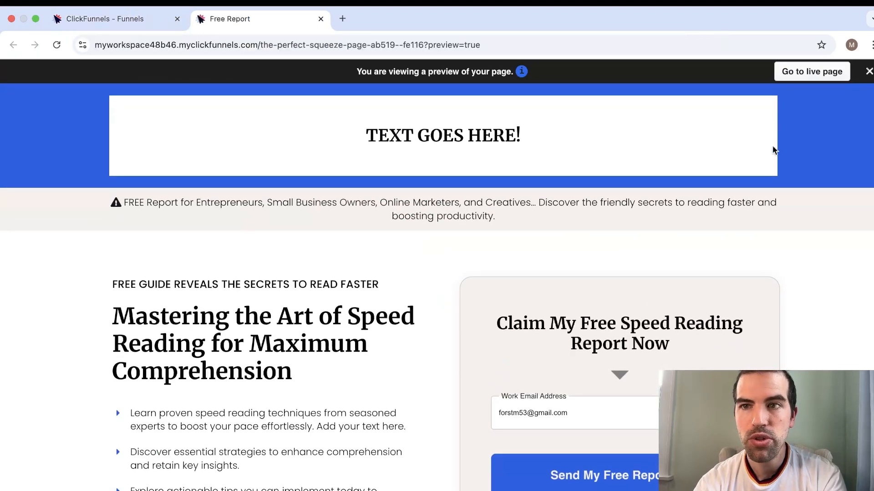
left_click(320, 19)
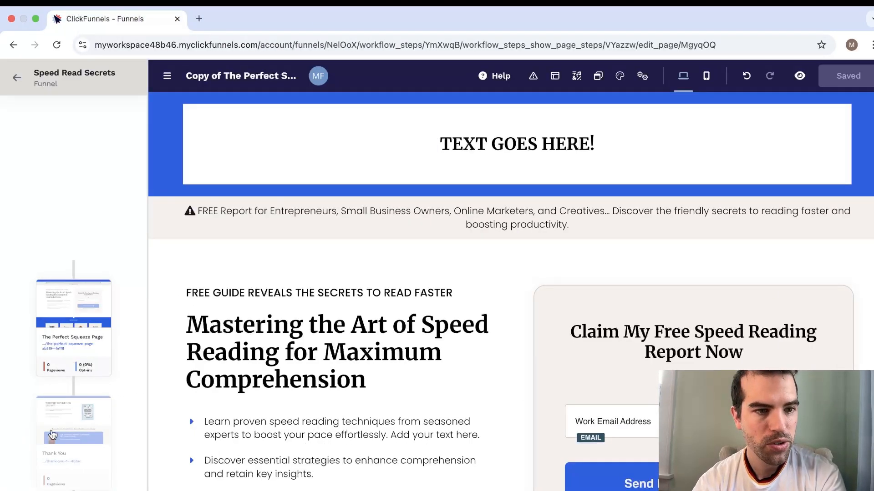
left_click(36, 432)
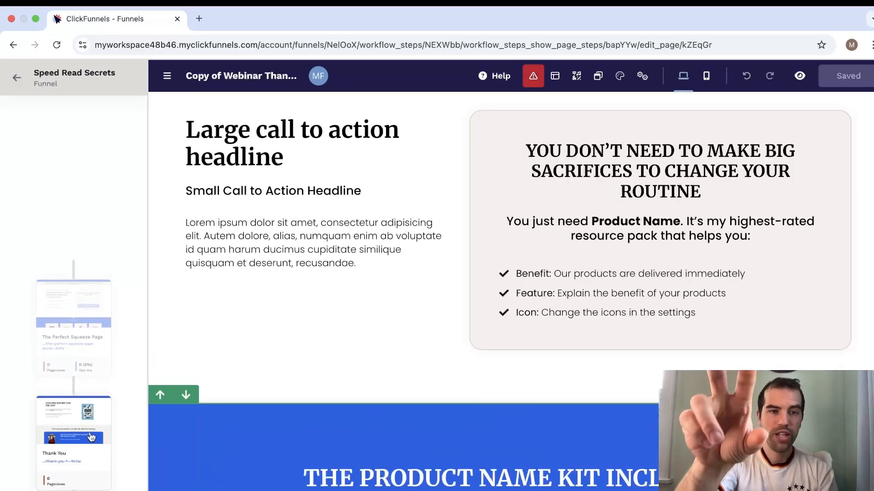
scroll(336, 362, "down", 6)
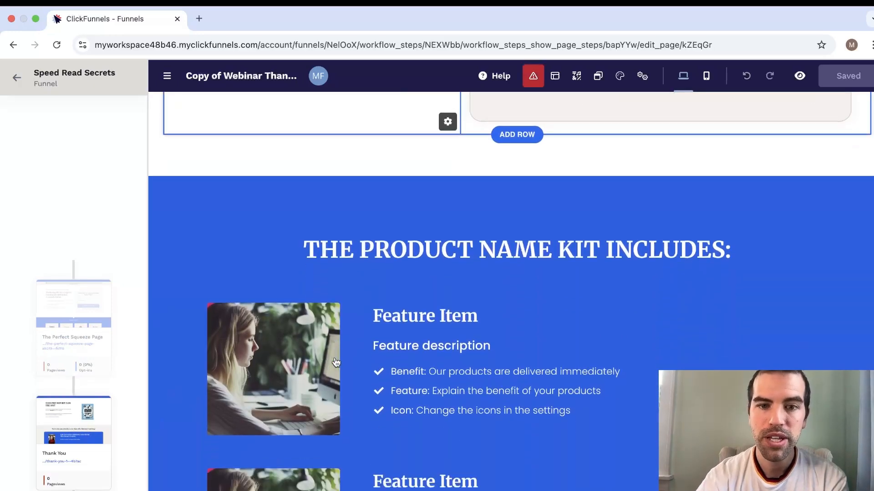
scroll(335, 363, "up", 10)
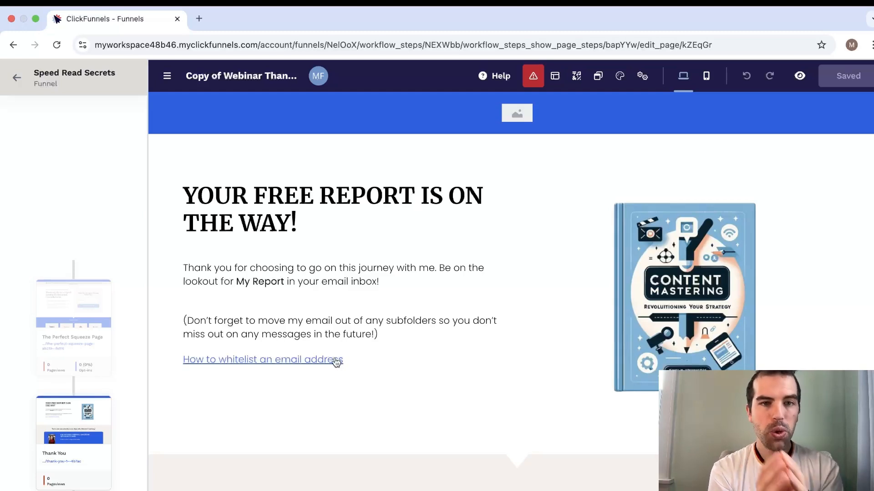
mouse_move(467, 365)
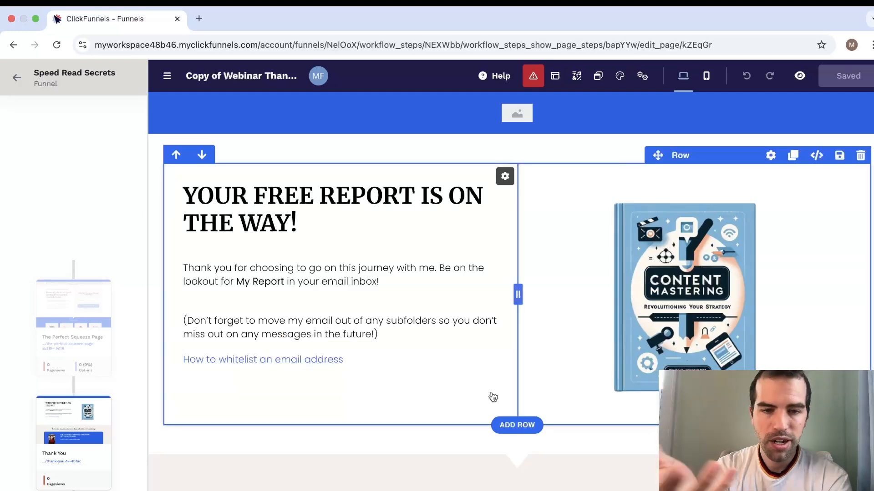
scroll(499, 448, "down", 2)
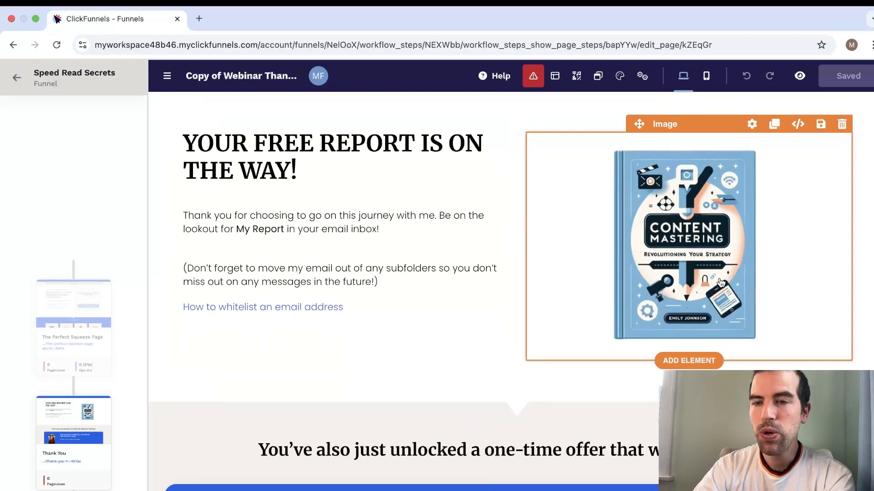
scroll(721, 283, "down", 2)
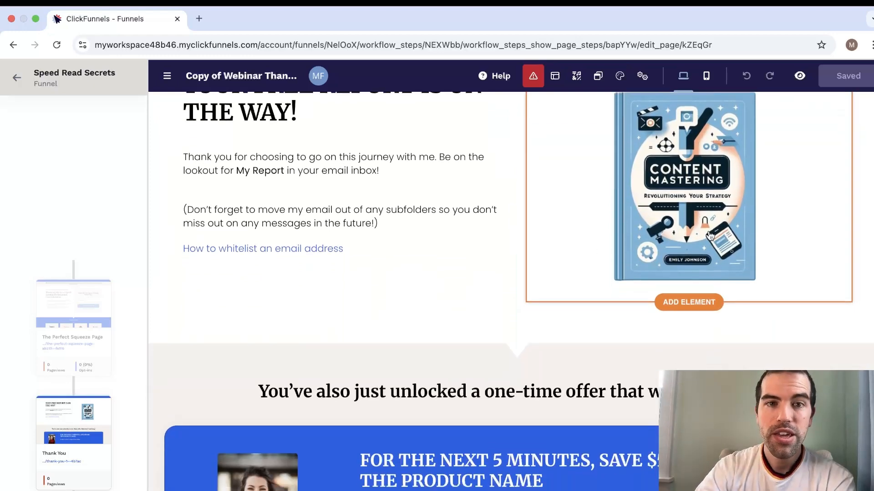
scroll(585, 280, "down", 10)
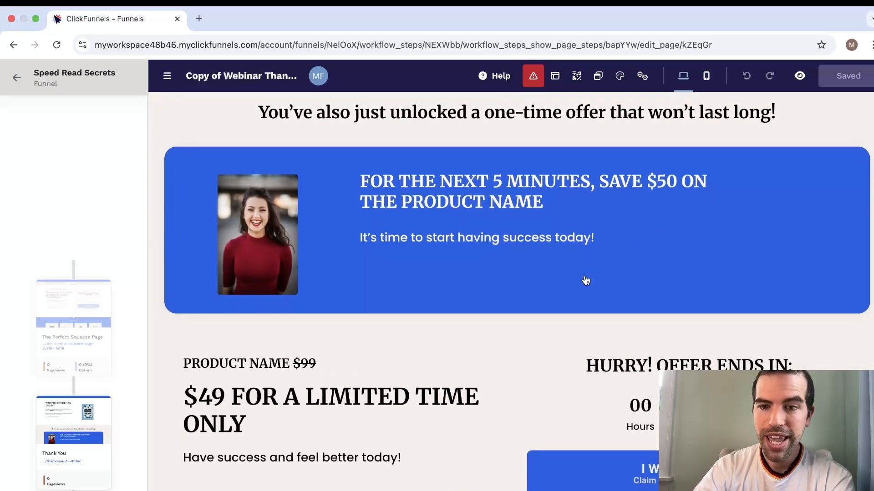
Set the price in the Thank You page's limited-time offer headline to $17.
scroll(585, 281, "down", 4)
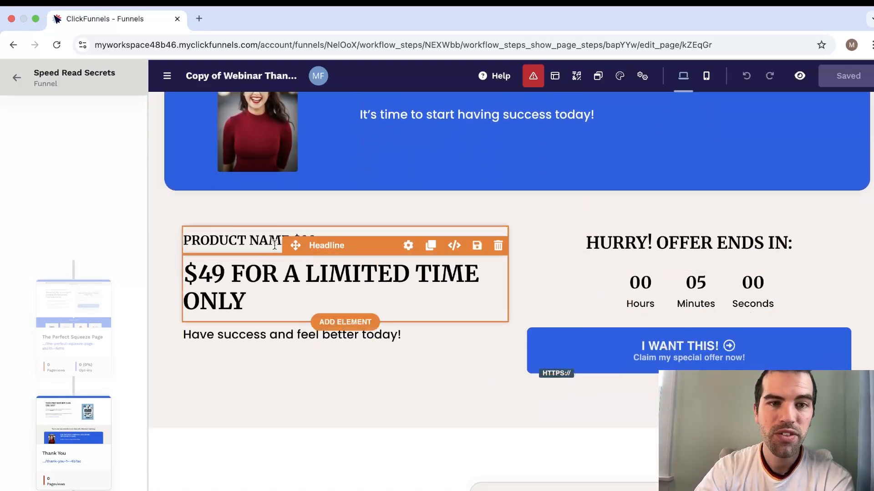
left_click(226, 277)
key("BackSpace")
key("BackSpace")
type("1")
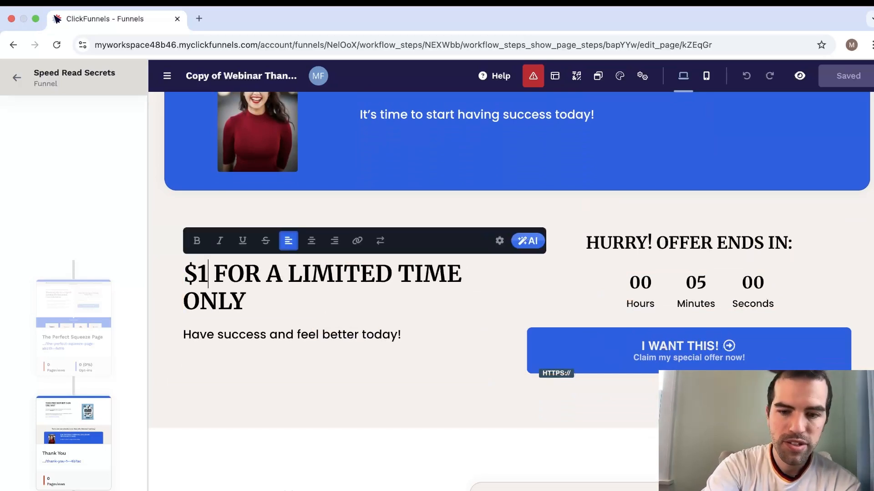
type("7")
left_click(244, 455)
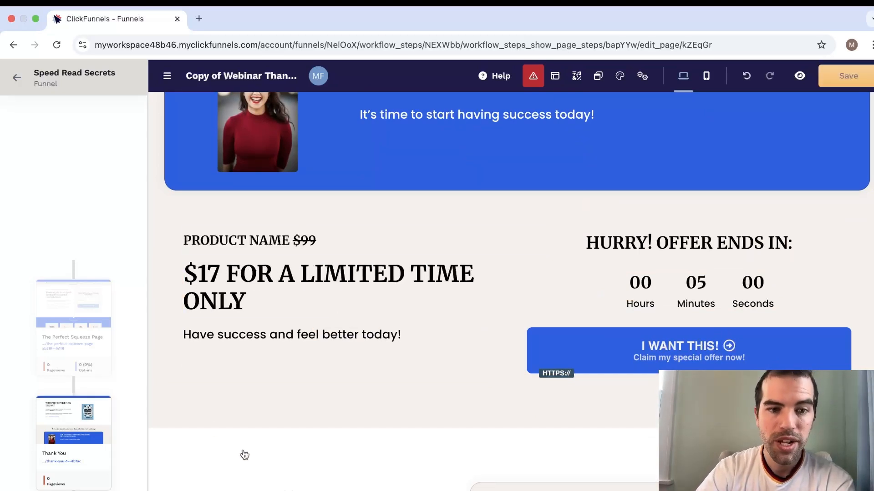
Open the settings of the "I WANT THIS!" offer button and save the Thank You page.
left_click(725, 357)
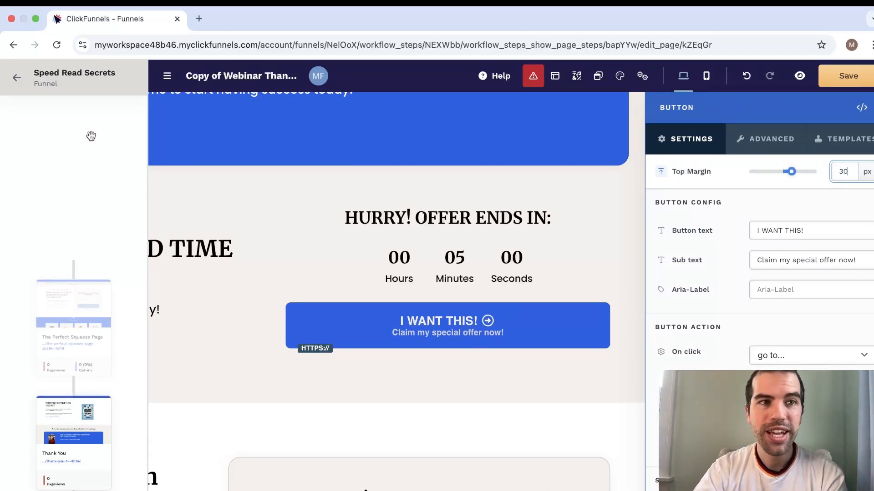
left_click(847, 77)
left_click(523, 358)
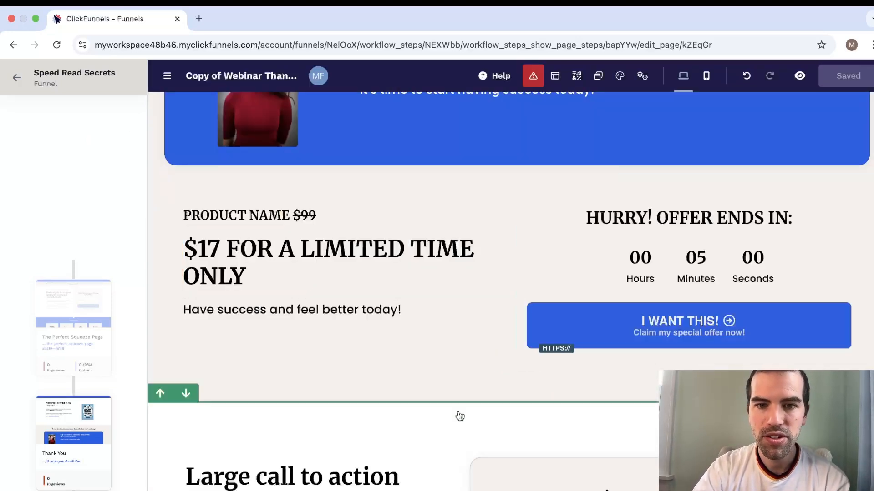
Review the Thank You page from the free report message through the one-time offer, product kit features and Buy Now block.
scroll(459, 415, "down", 7)
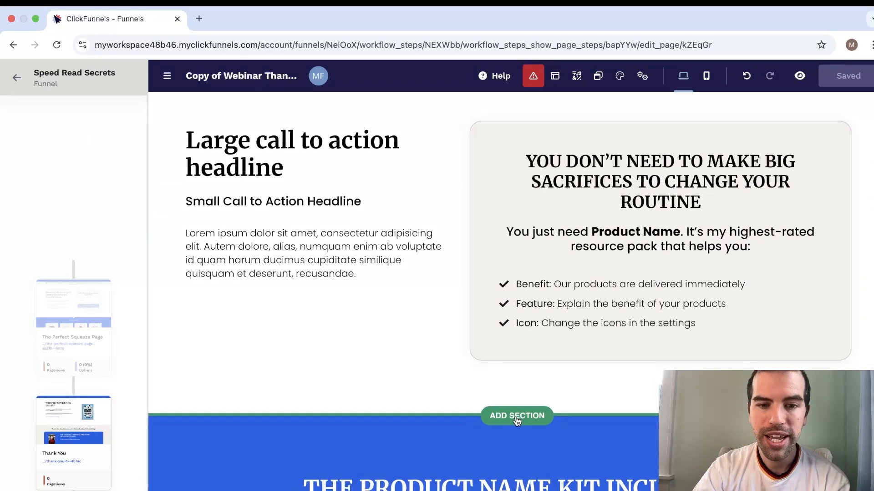
scroll(521, 409, "down", 9)
scroll(517, 421, "down", 10)
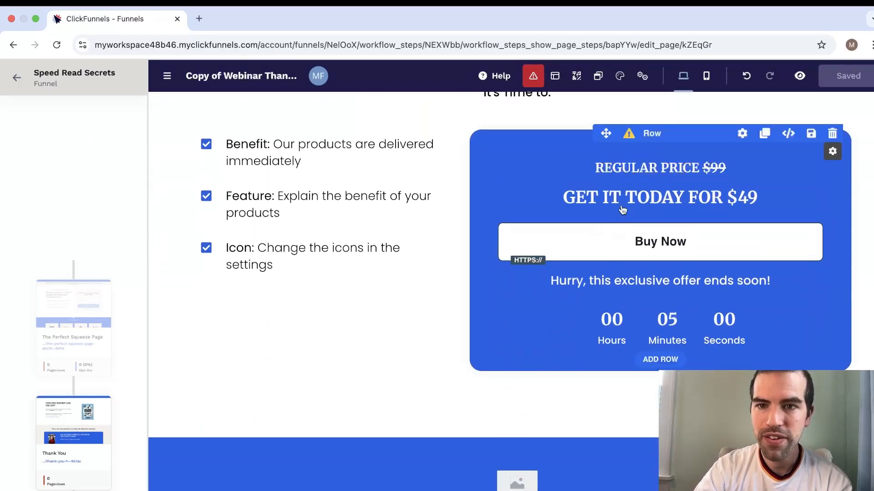
scroll(628, 298, "down", 3)
scroll(629, 298, "up", 20)
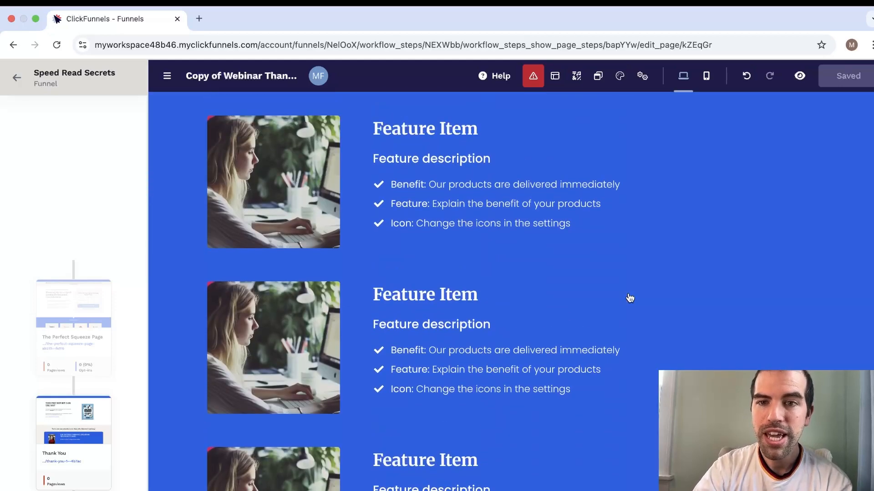
scroll(629, 298, "down", 20)
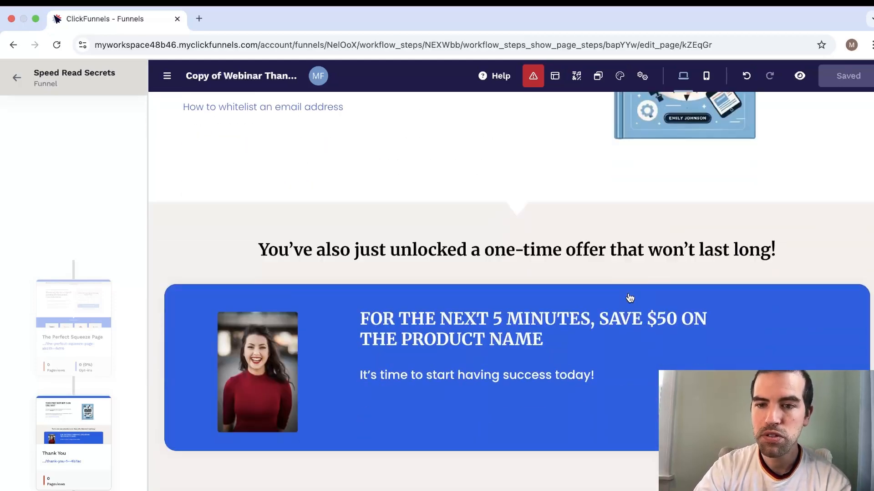
scroll(630, 298, "down", 15)
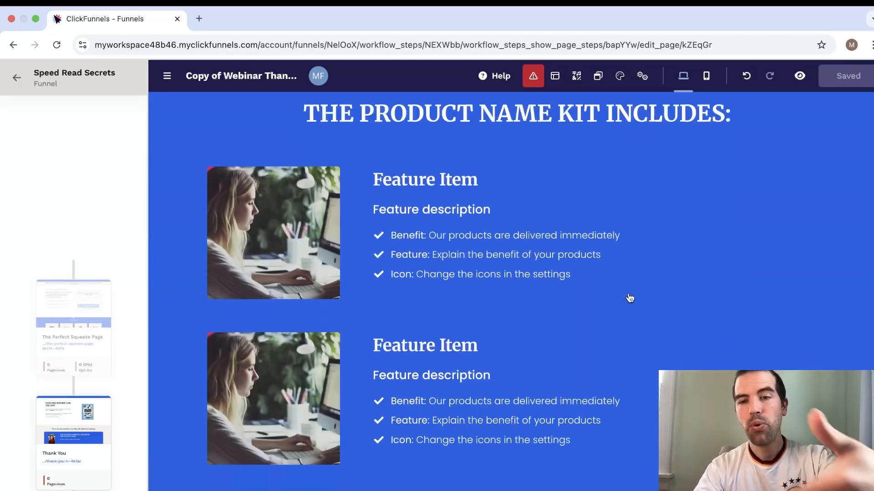
scroll(629, 298, "up", 20)
scroll(629, 298, "up", 3)
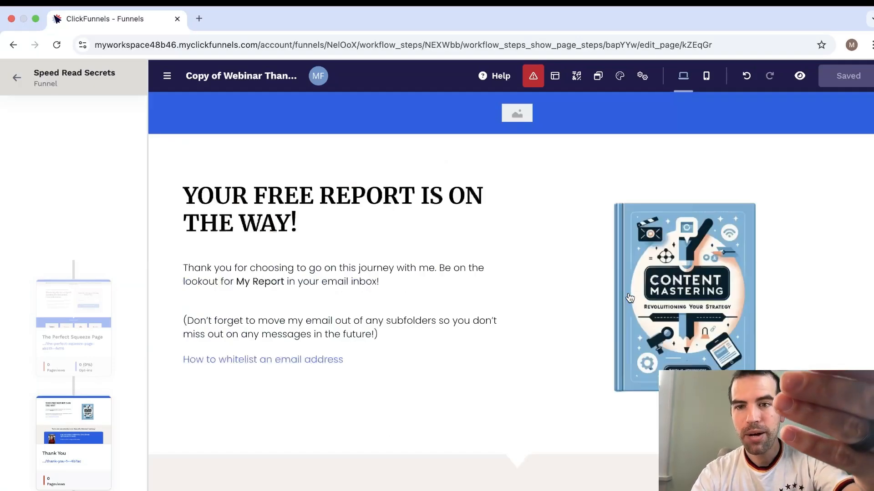
scroll(629, 298, "down", 10)
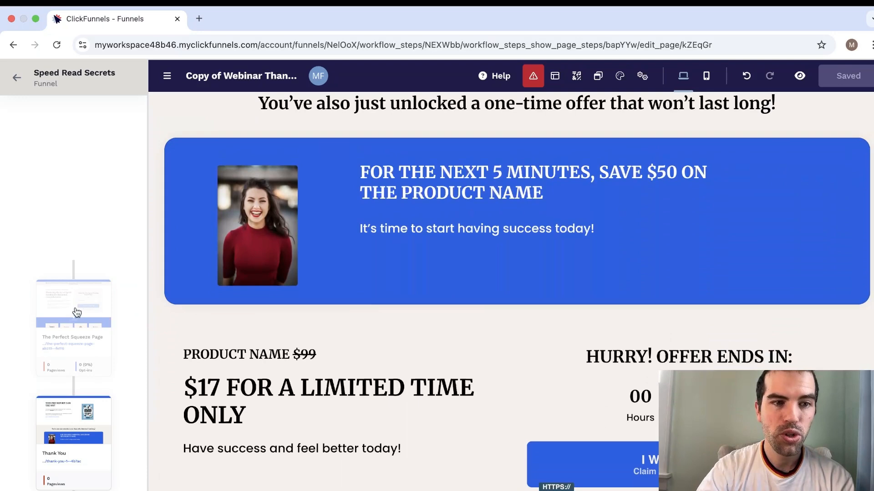
Preview The Perfect Squeeze Page, submit its opt-in form and test the "I WANT THIS!" offer button on the Thank You page.
left_click(76, 312)
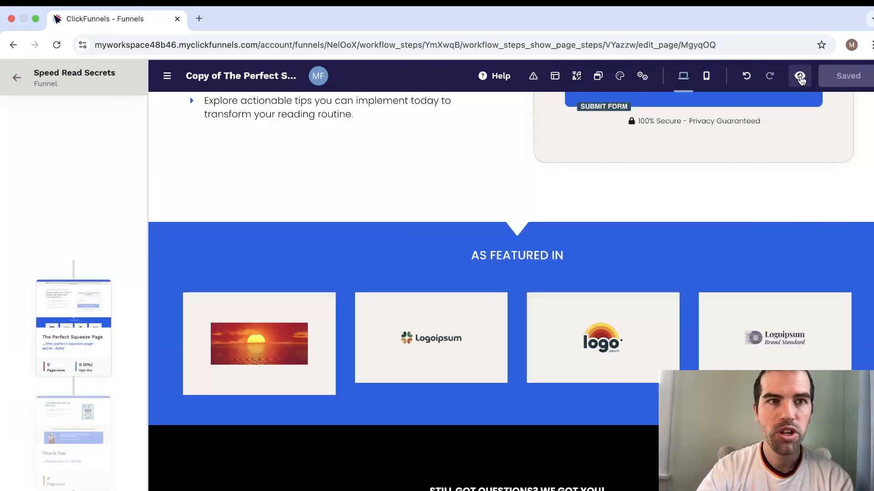
left_click(800, 78)
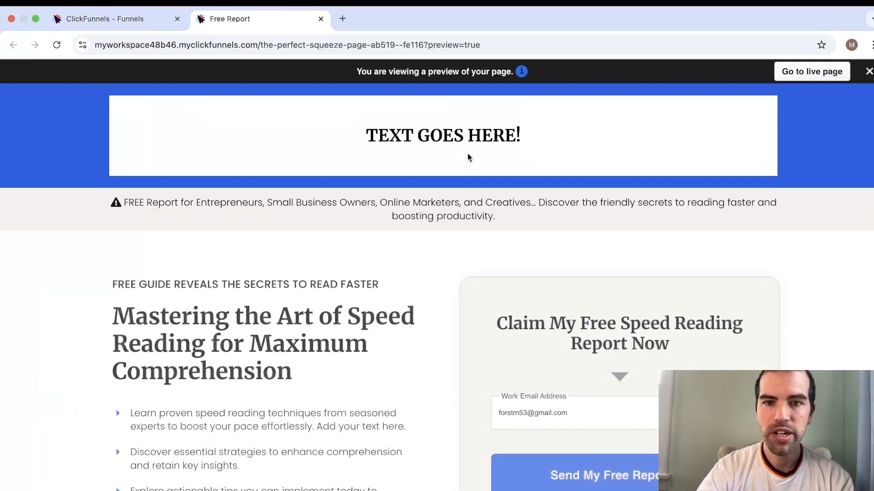
left_click(605, 474)
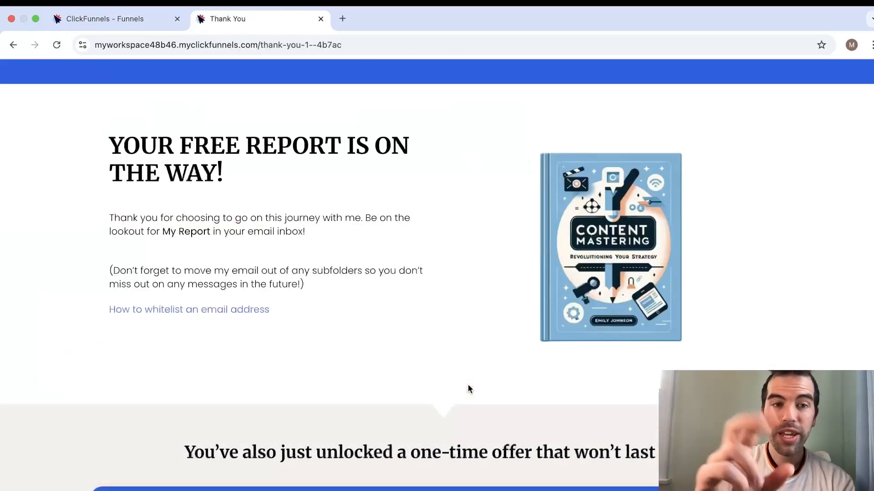
scroll(467, 388, "down", 10)
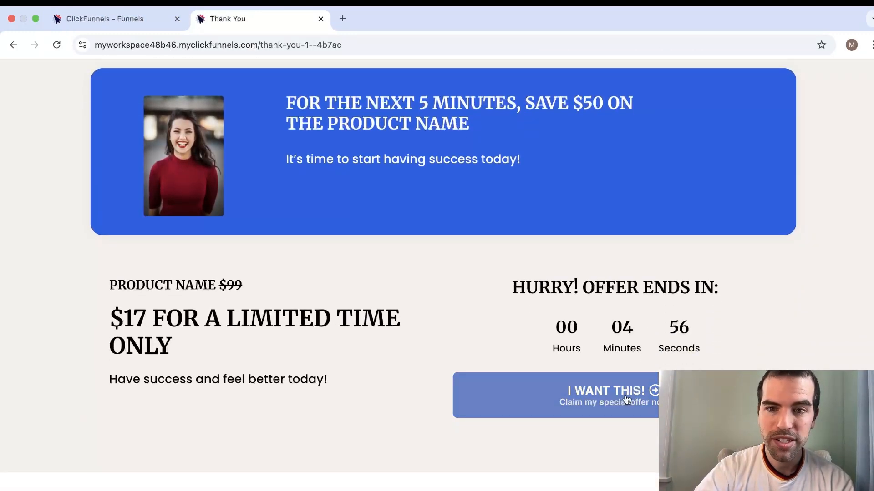
left_click(627, 399)
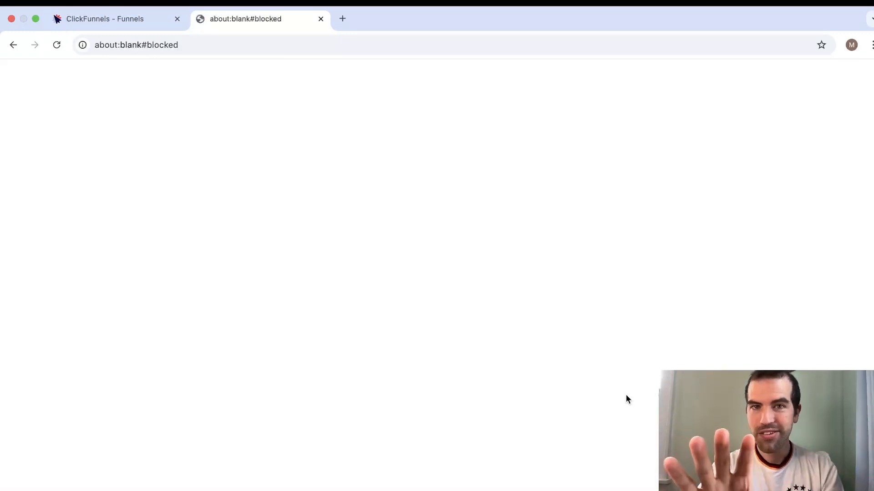
Return from the preview to the list of all funnels and dismiss the One Funnel Away Challenge promotion.
left_click(320, 19)
scroll(595, 221, "up", 3)
scroll(597, 223, "up", 1)
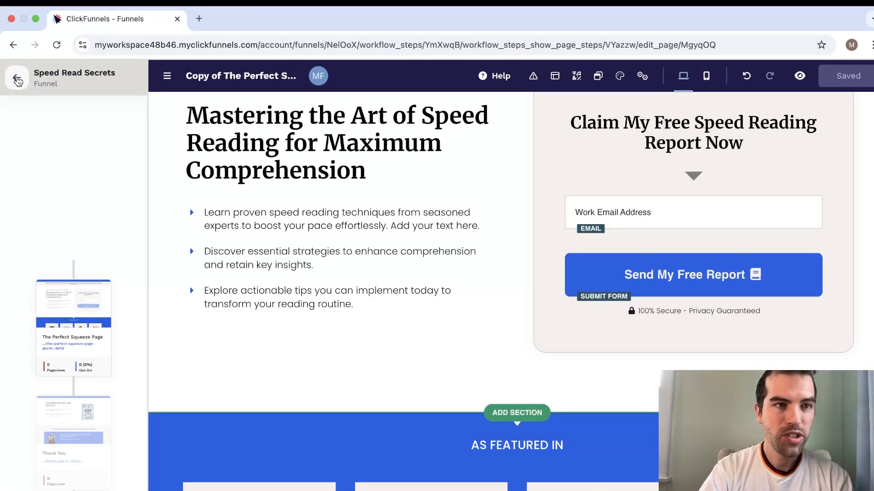
left_click(17, 77)
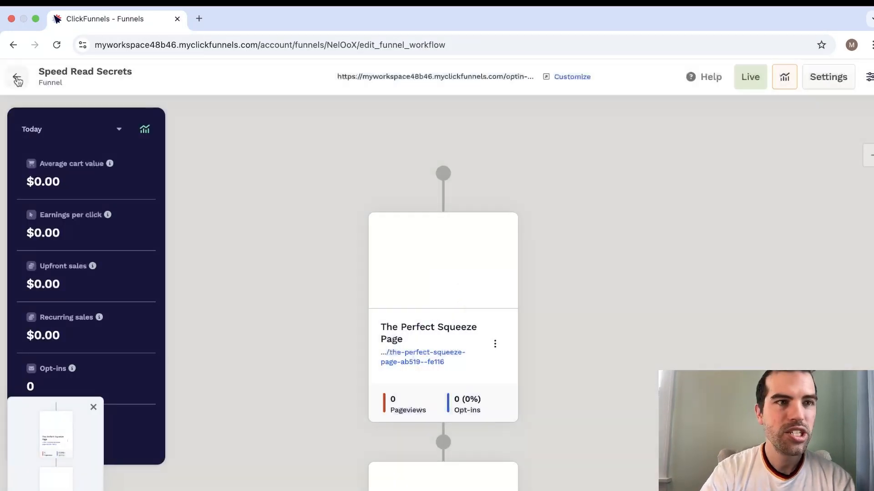
left_click(17, 80)
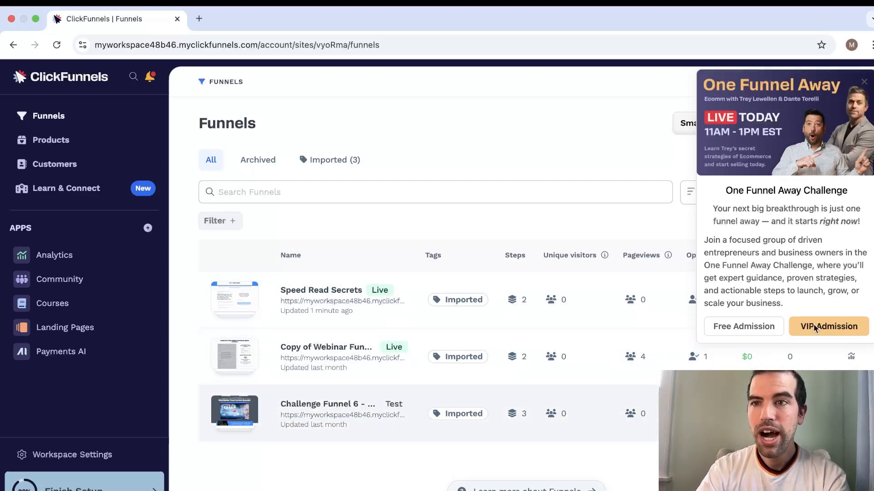
left_click(864, 82)
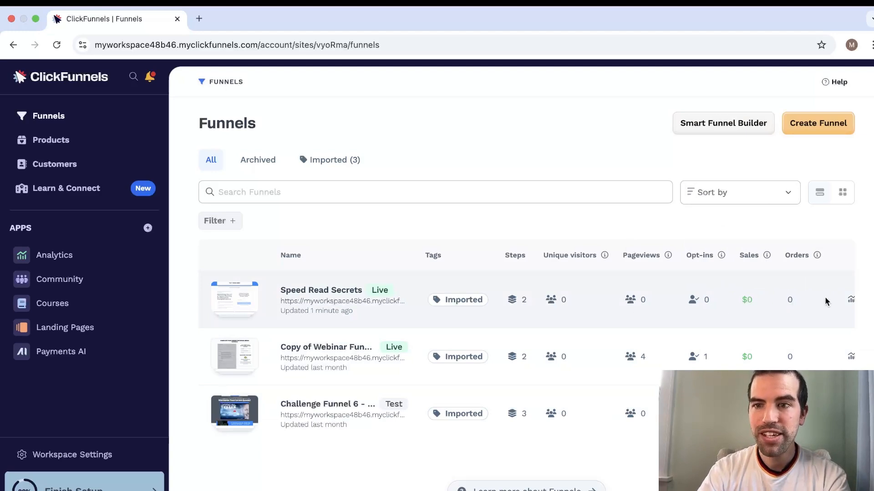
Examine the statistics columns and the analytics, duplicate and settings actions of the Speed Read Secrets funnel.
scroll(825, 301, "right", 4)
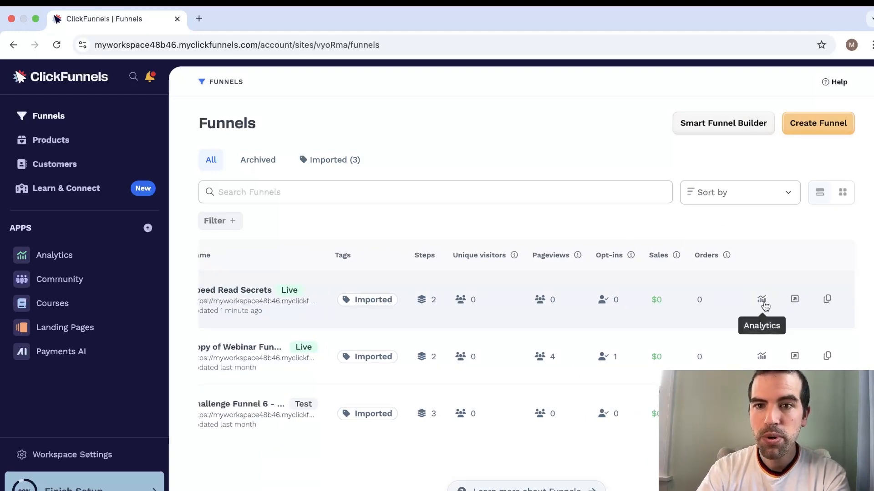
scroll(825, 302, "right", 1)
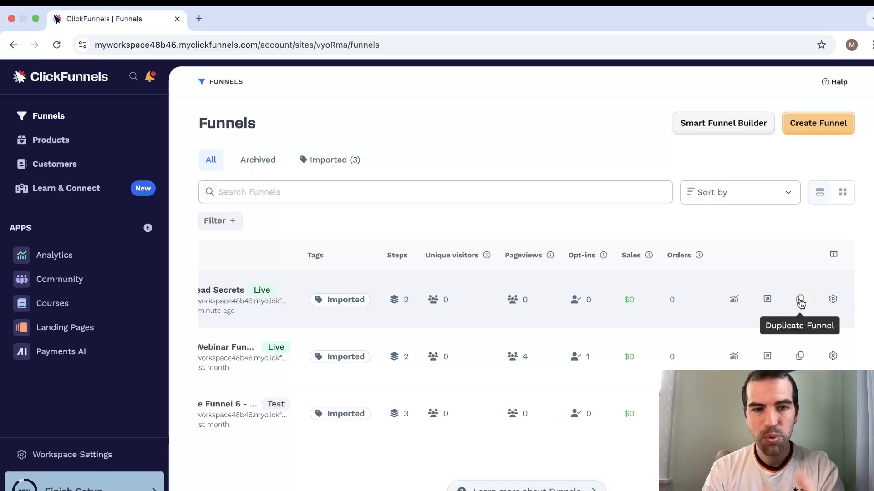
scroll(468, 296, "left", 5)
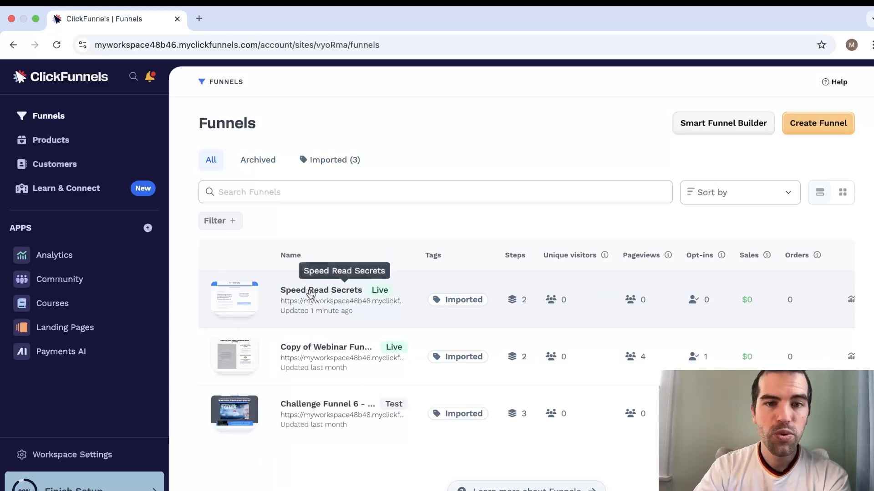
Start adding a page from the Yellow Border Company Homepage template between the squeeze and Thank You pages of Speed Read Secrets.
left_click(240, 300)
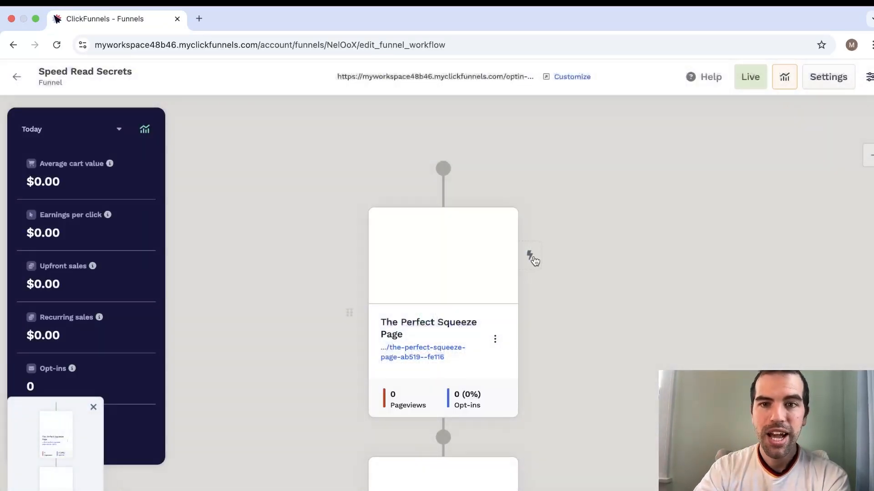
left_click(443, 438)
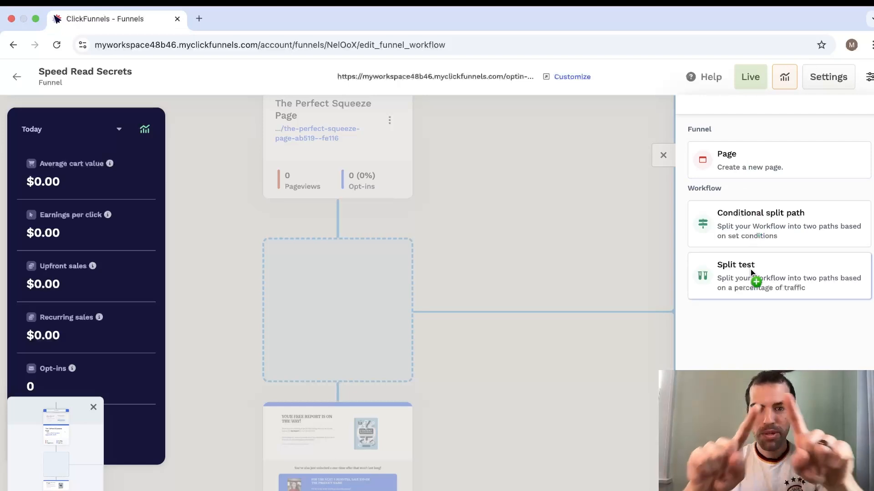
left_click(758, 157)
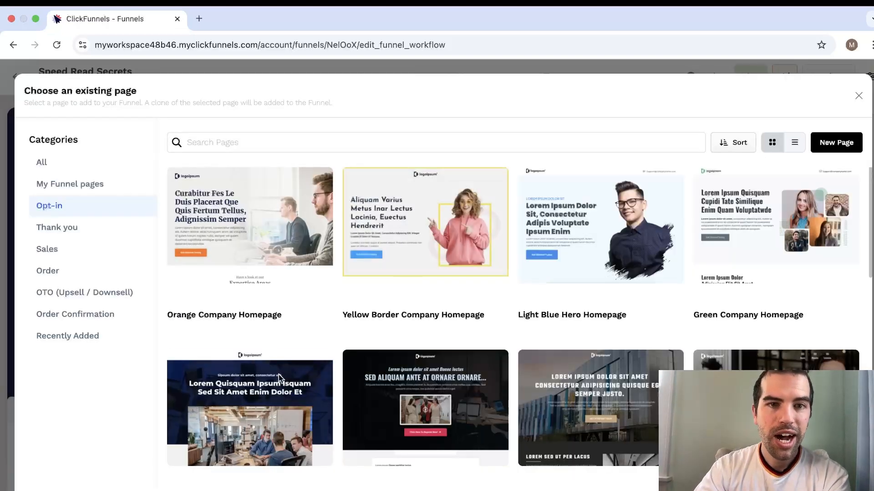
left_click(426, 234)
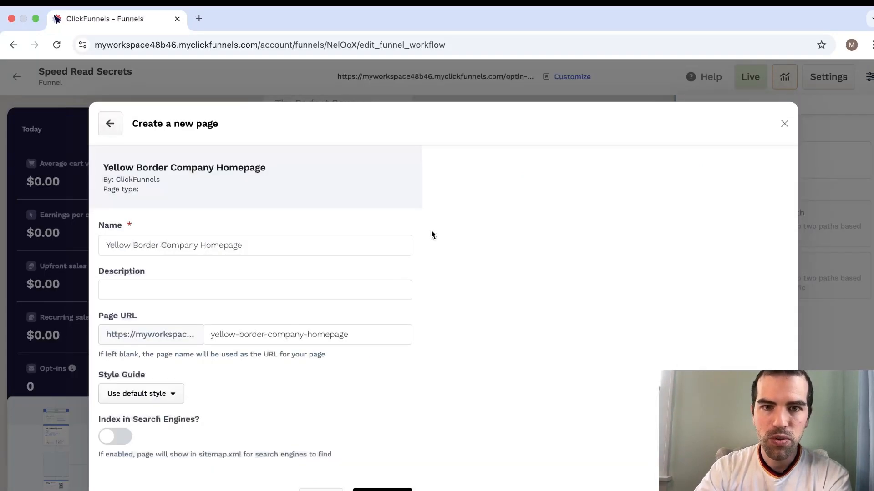